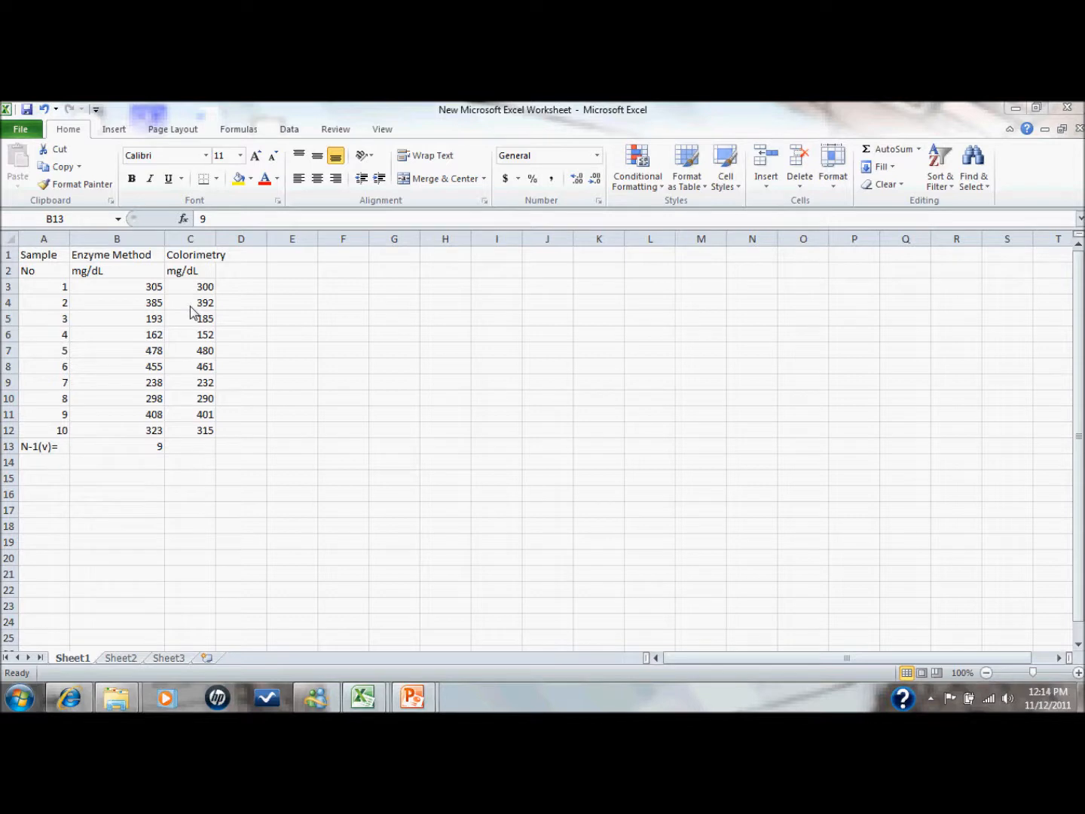
Review the Enzyme Method and Colorimetry headings and the paired sample readings beneath them.
click(107, 255)
click(111, 256)
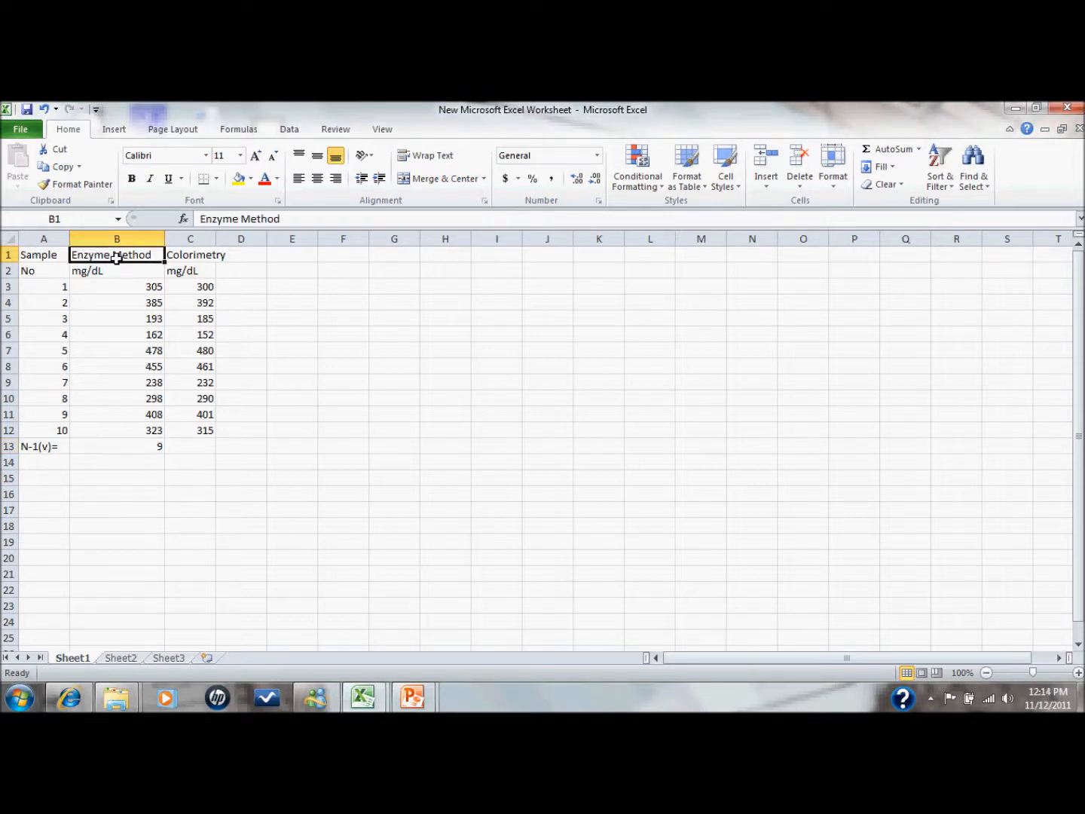
click(209, 259)
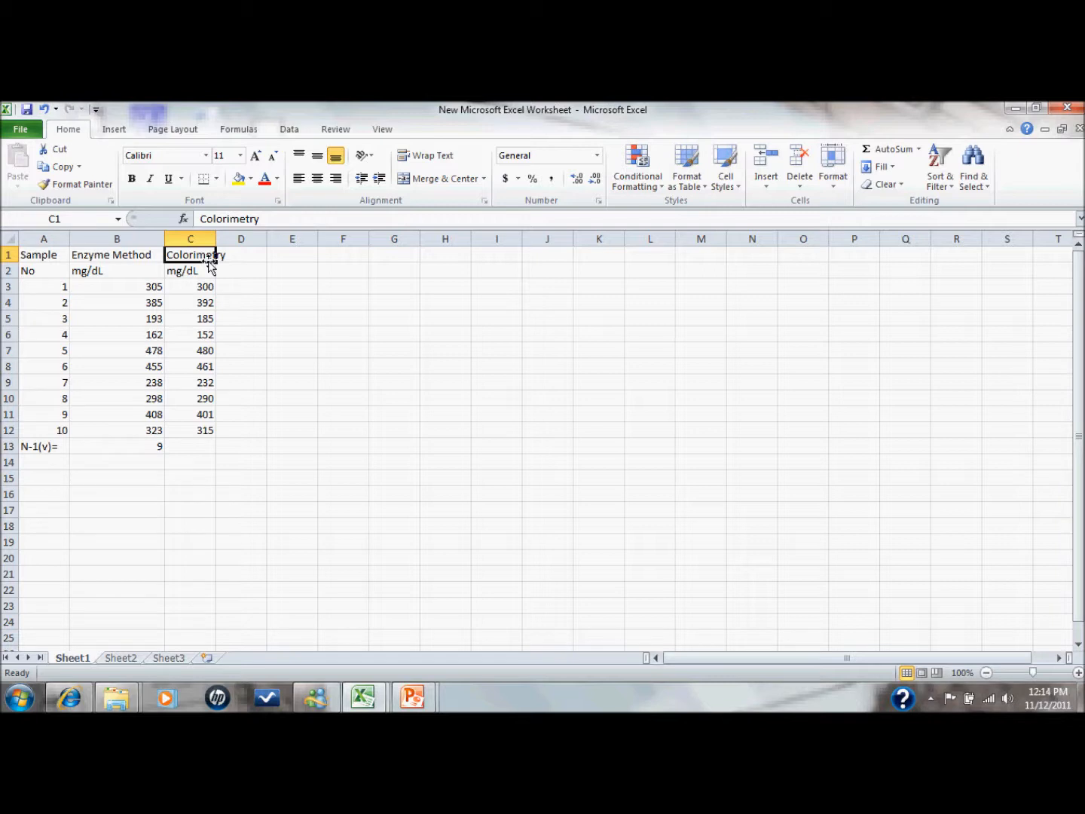
click(130, 286)
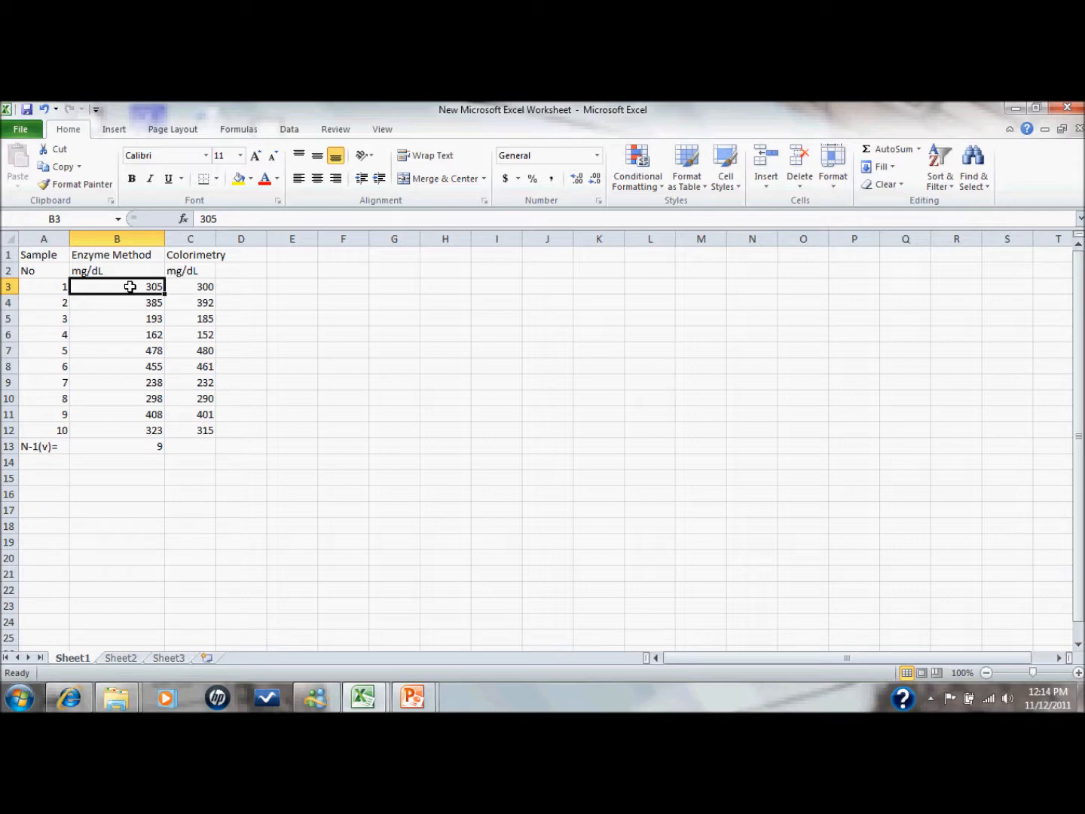
click(135, 362)
click(202, 284)
click(115, 298)
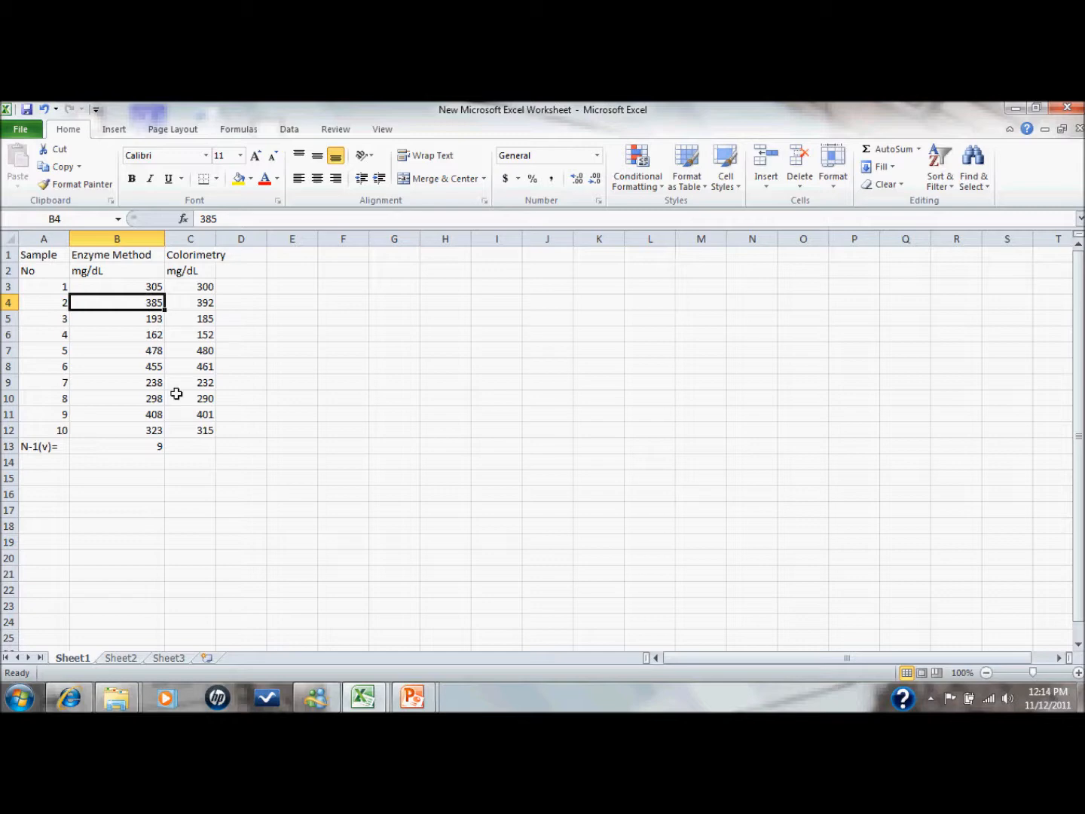
Label A14 "s1" and calculate the standard deviation of the Enzyme Method values B3:B12 in B14 with STDEV.
click(57, 456)
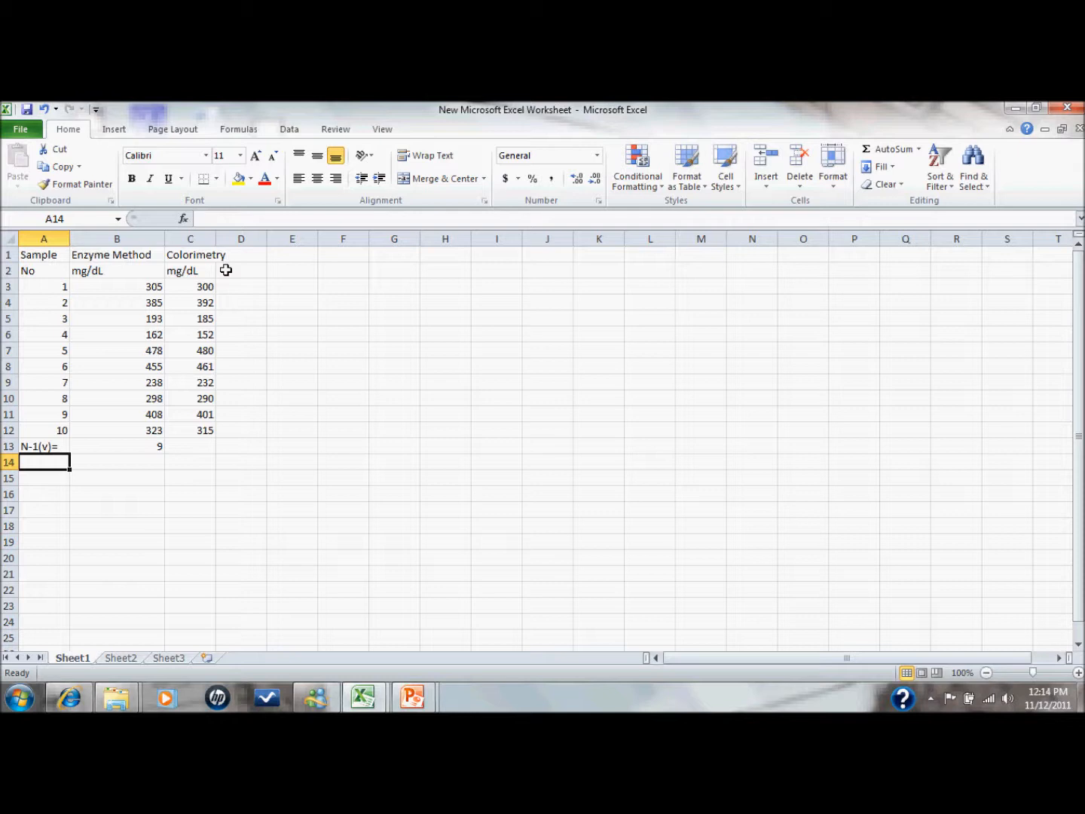
text(s1)
click(127, 285)
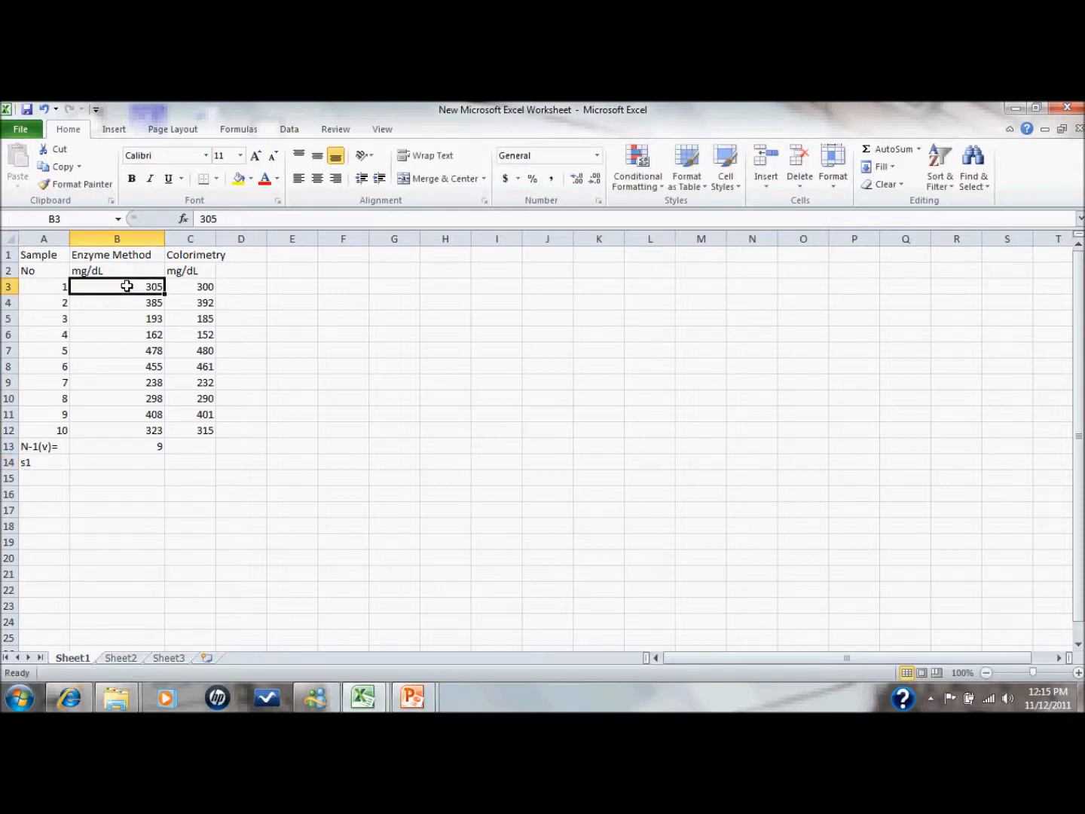
click(120, 467)
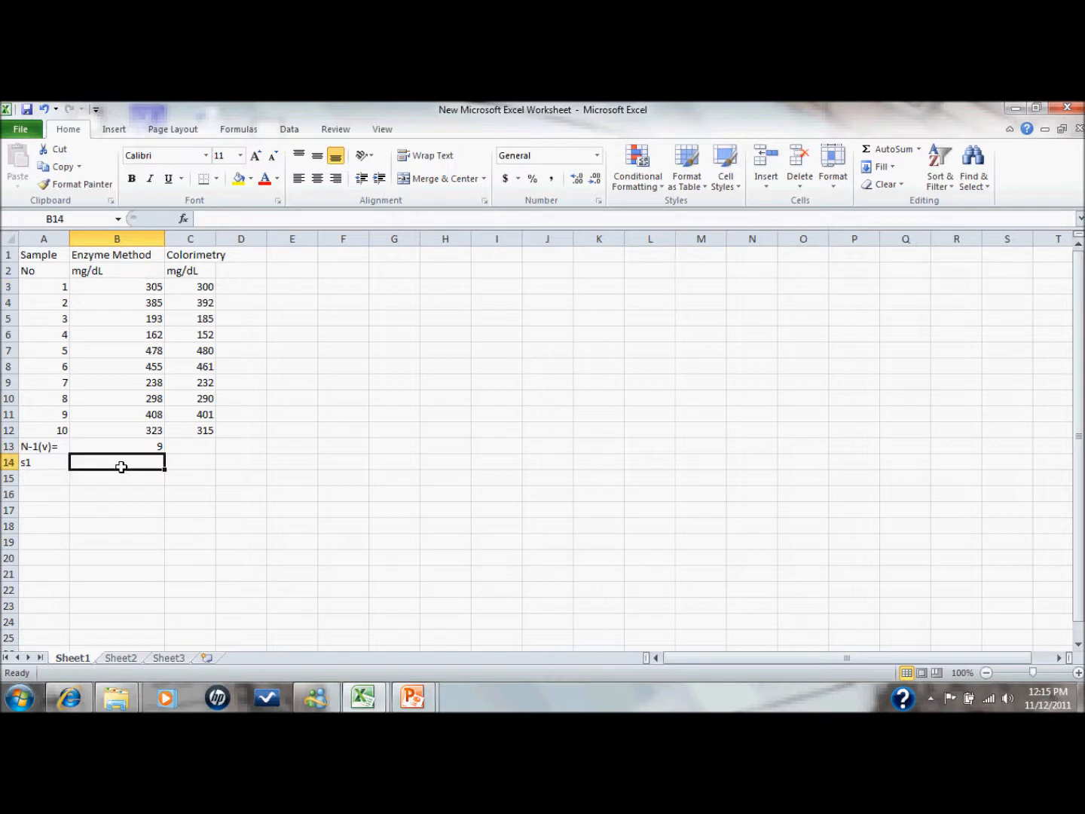
text(=)
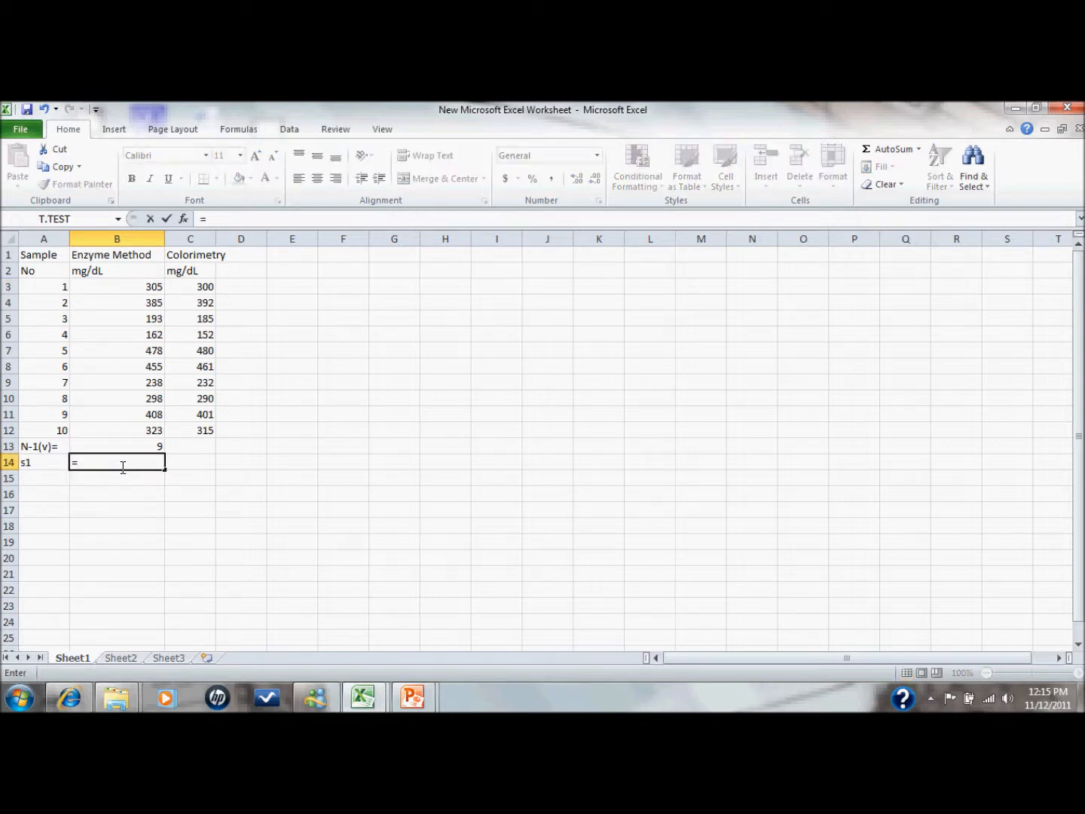
text(stdev()
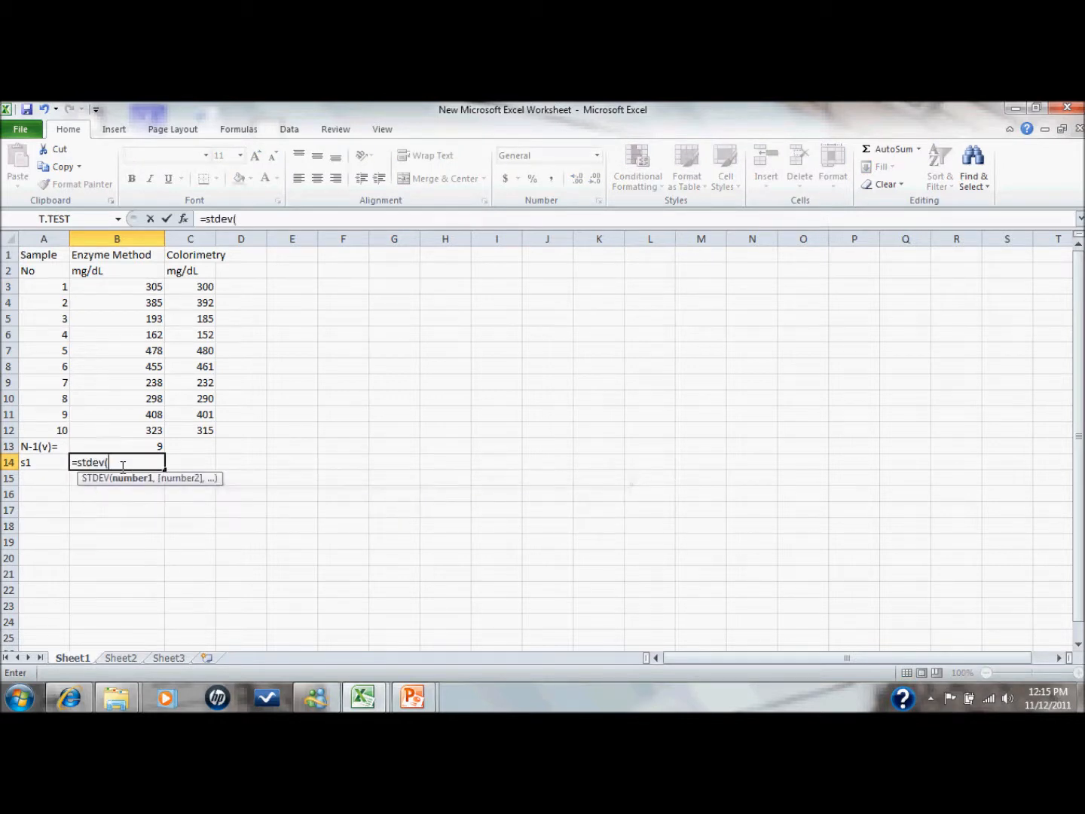
drag(147, 283, 126, 437)
key(Return)
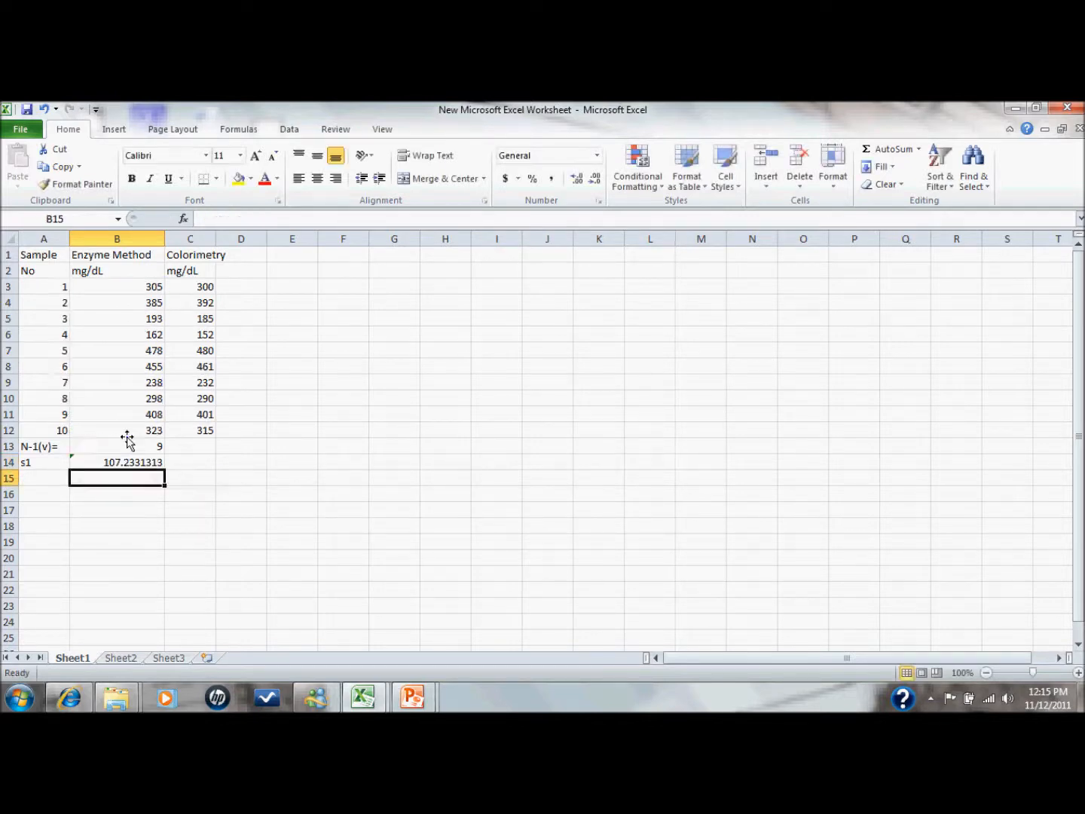
Label A15 "s2" and calculate the standard deviation of the Colorimetry values C3:C12 in B15 with STDEV.
click(49, 478)
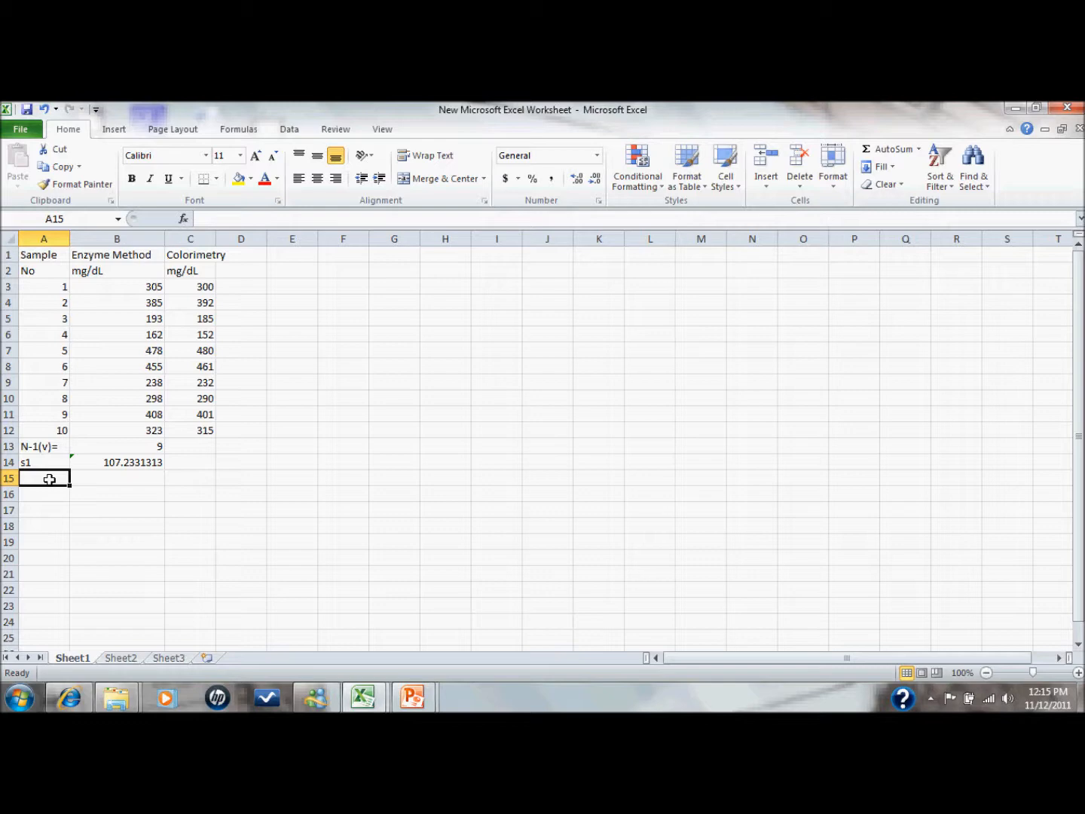
text(s2)
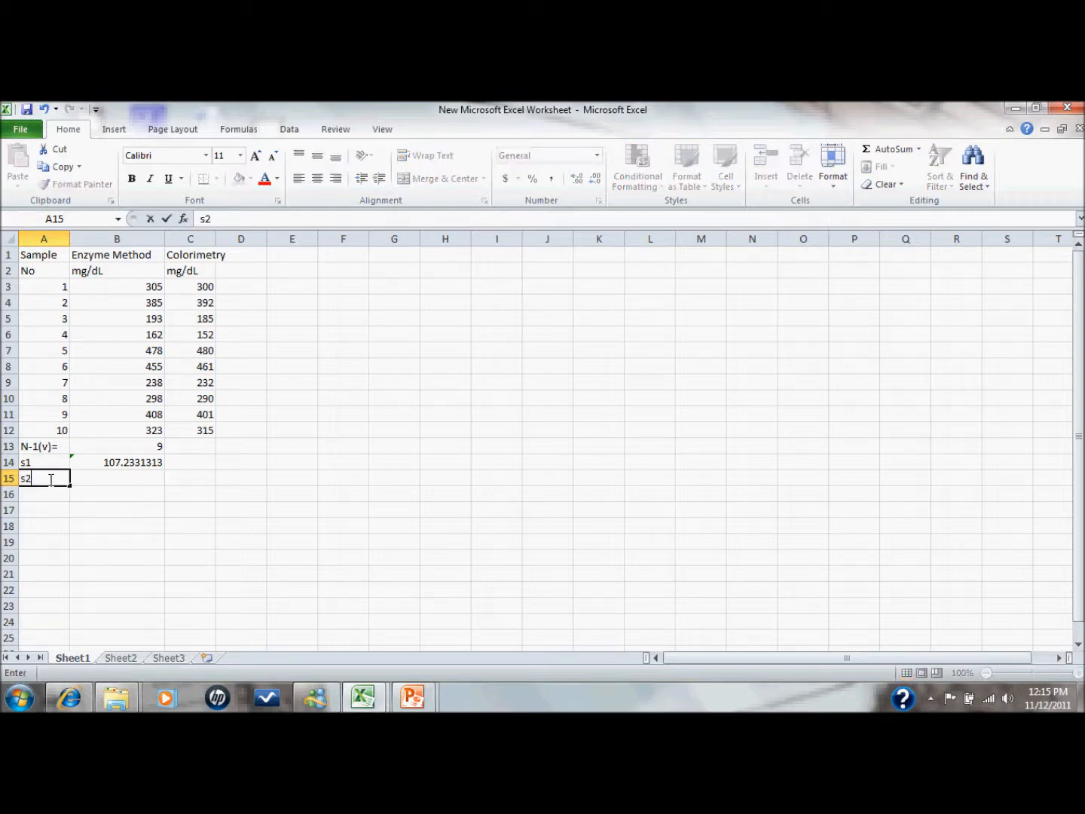
click(125, 483)
text(=)
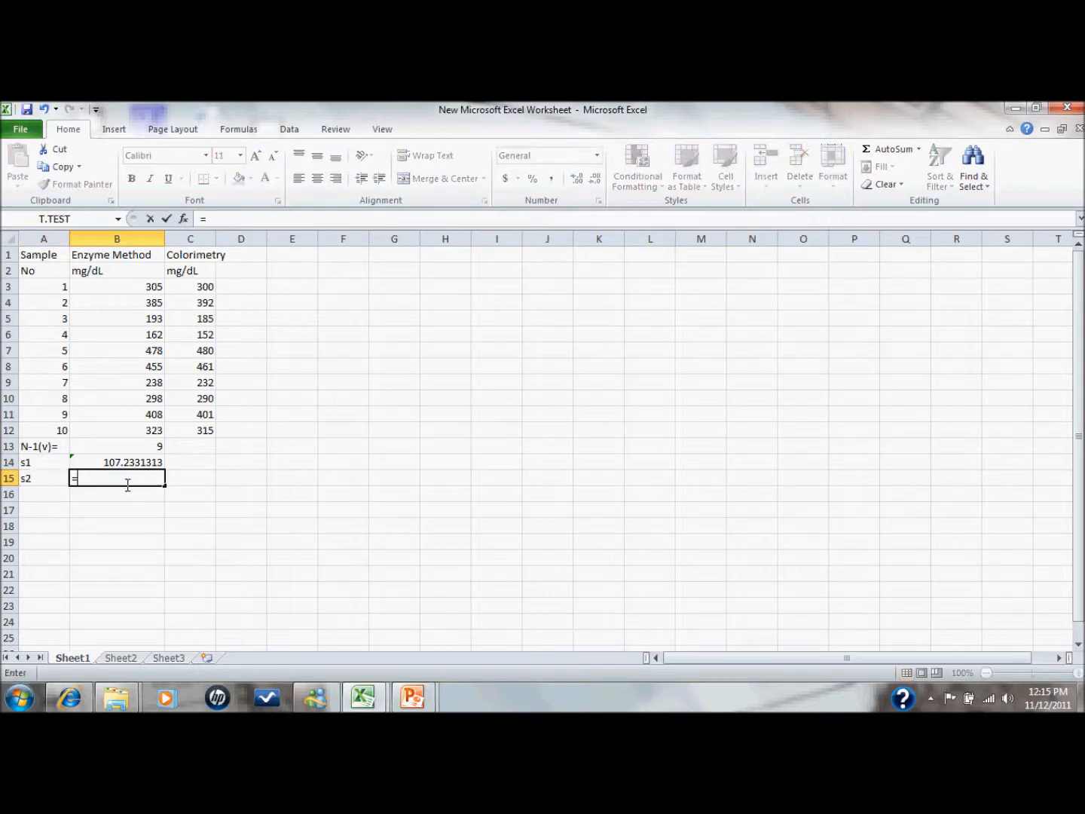
text(stdev()
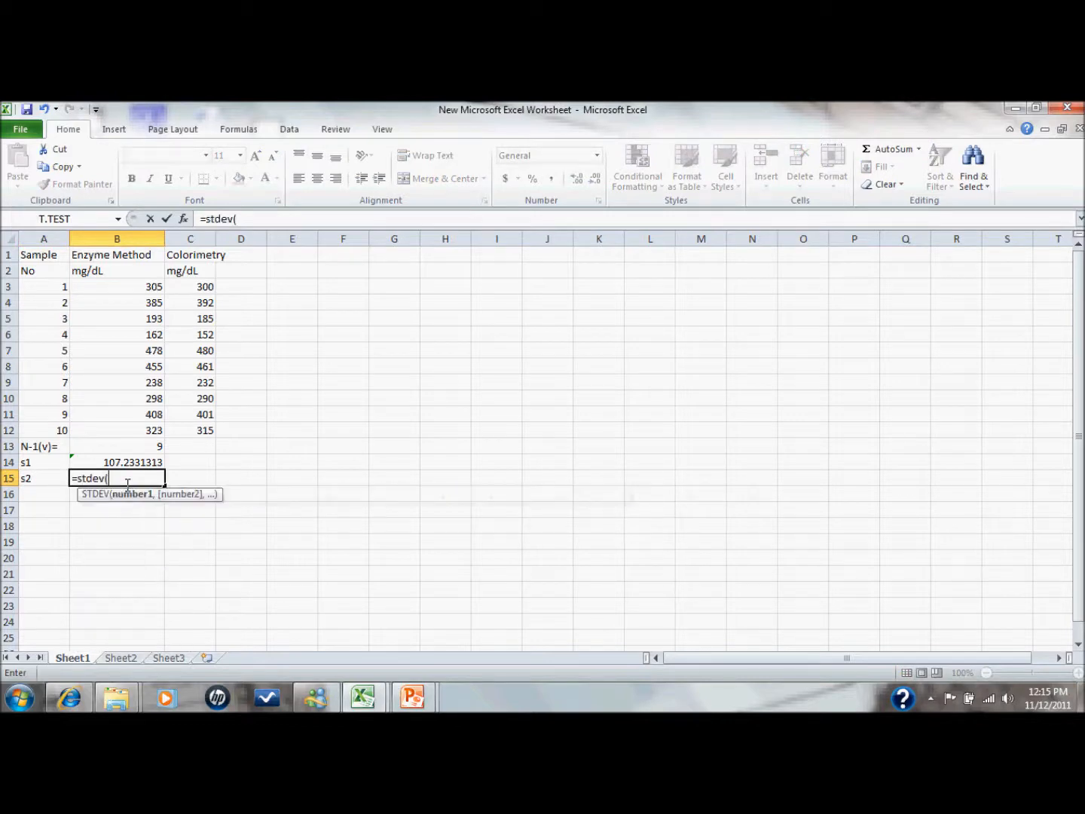
click(183, 281)
drag(183, 282, 194, 426)
key(Return)
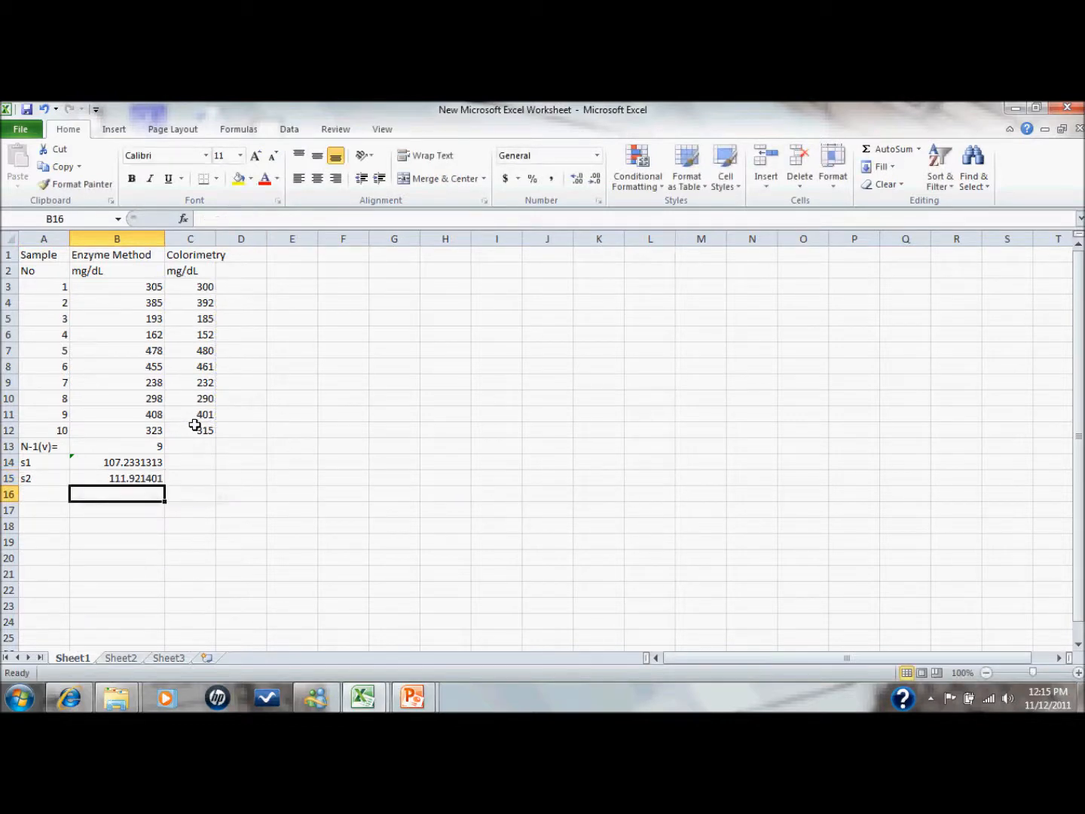
Clear the label in A14 and re-enter it as "s1".
click(45, 491)
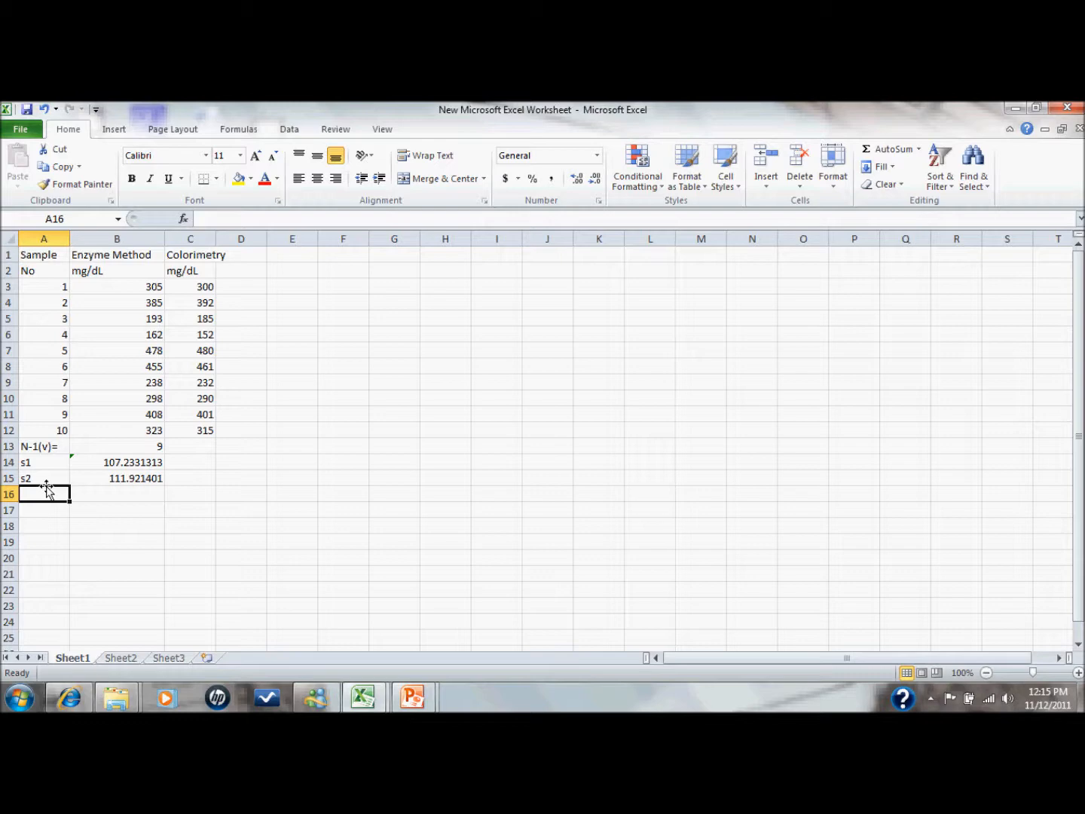
click(52, 463)
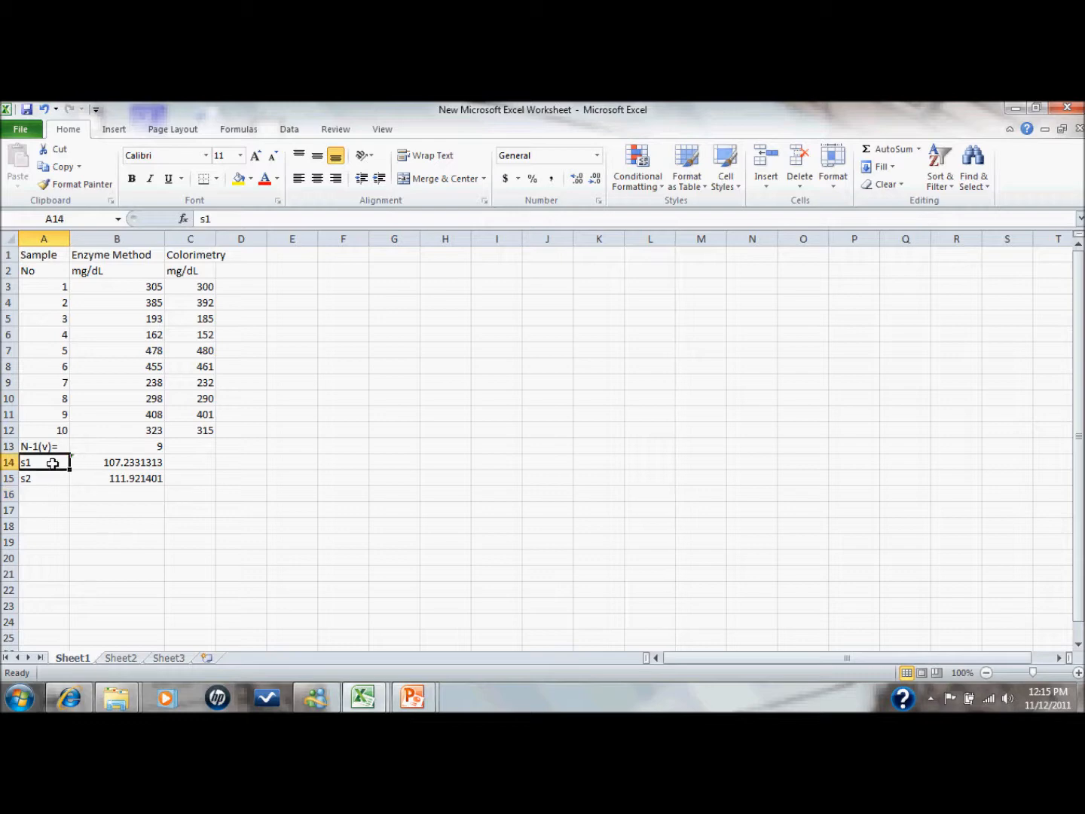
click(194, 284)
click(122, 291)
click(56, 463)
key(BackSpace)
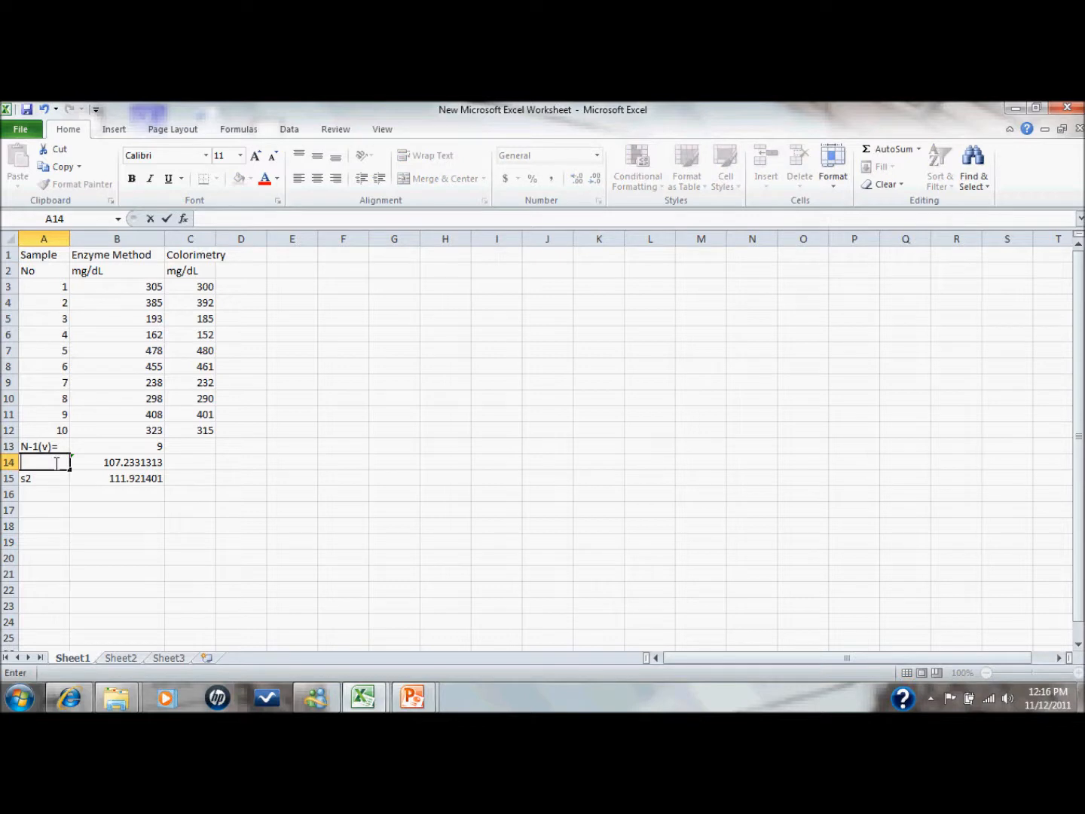
text(s1)
Replace the s1 formula in B14 with =STDEV(C3:C12), using the Colorimetry values.
click(118, 464)
text(=()
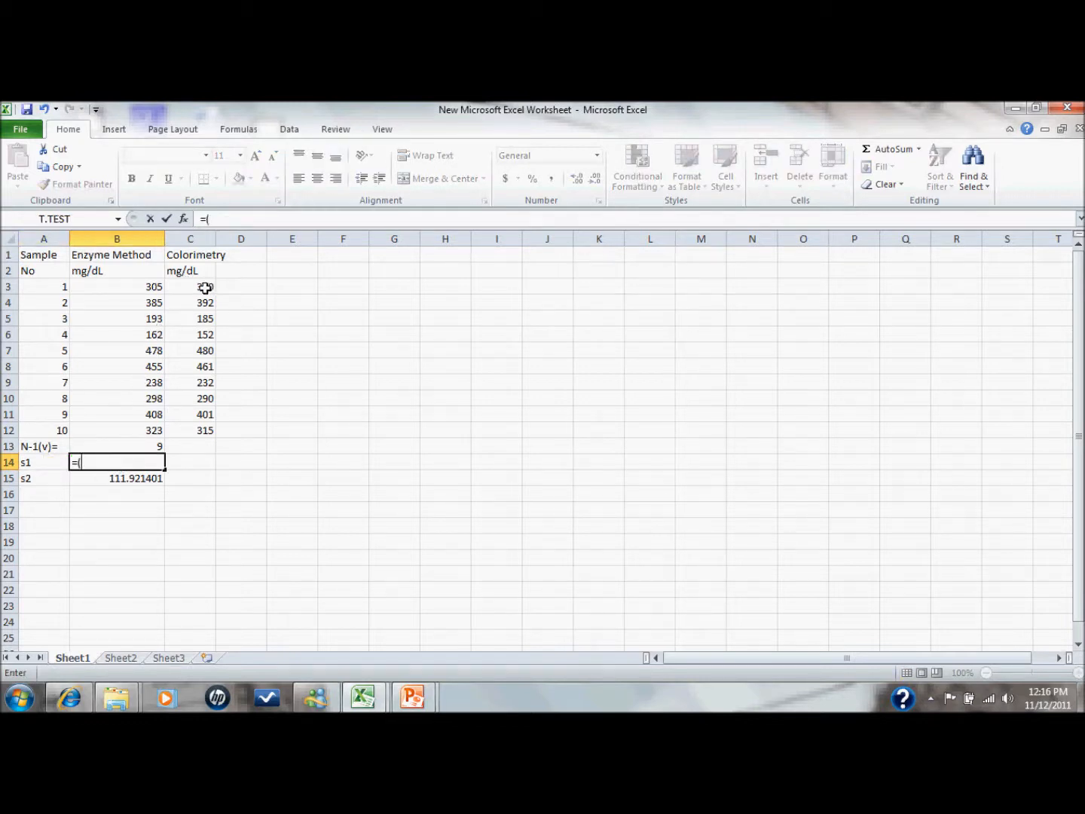
key(BackSpace)
text(std)
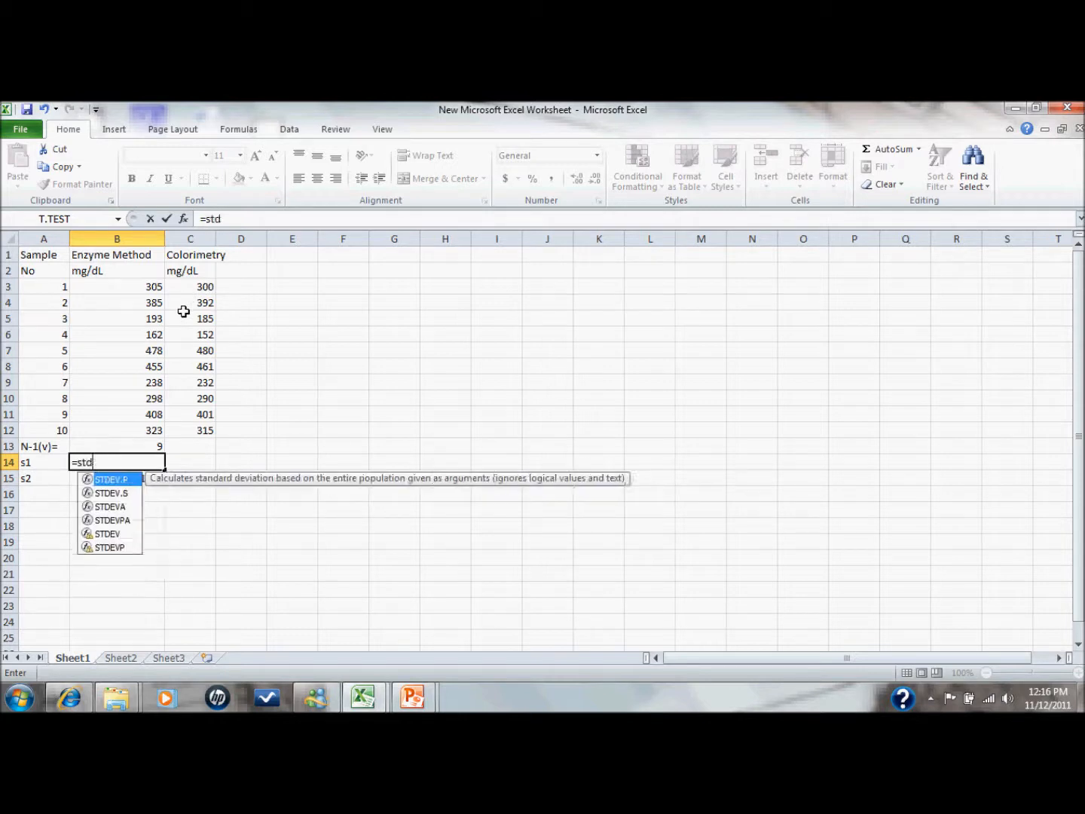
text(ev()
drag(184, 287, 220, 427)
key(Return)
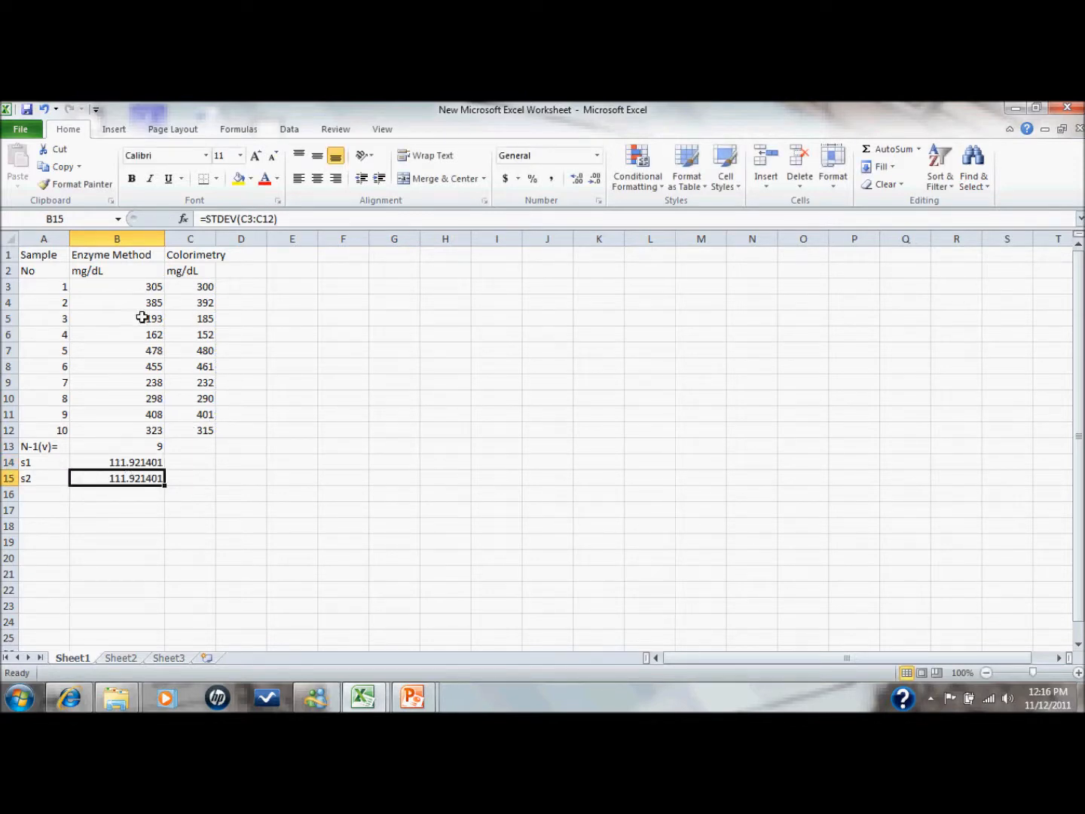
Replace the s2 formula in B15 with =STDEV(B3:B12), using the Enzyme Method values.
click(40, 478)
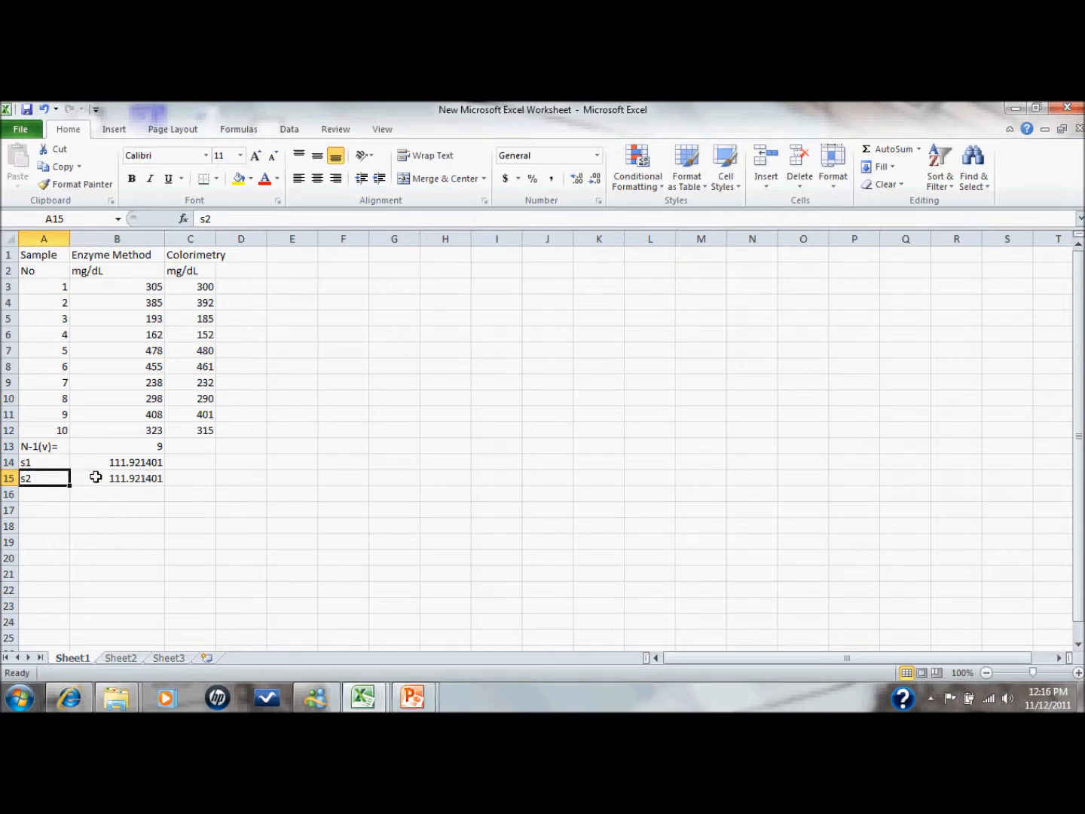
click(106, 479)
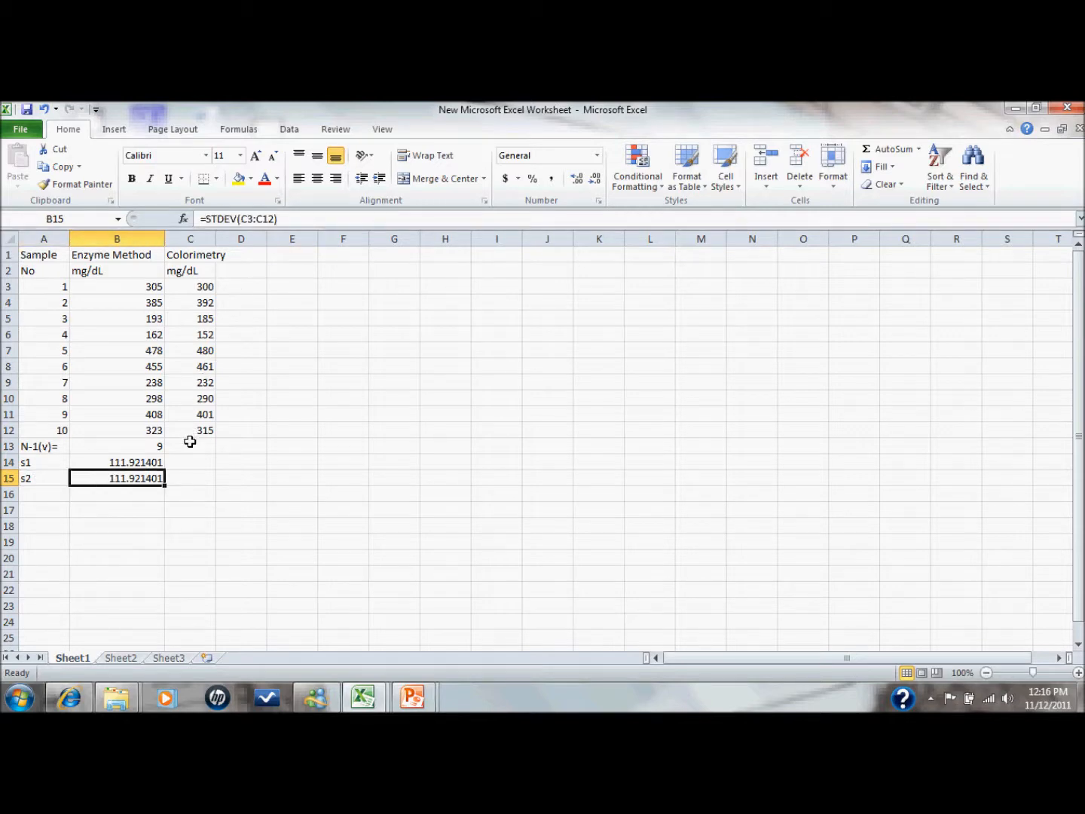
text(=stdev()
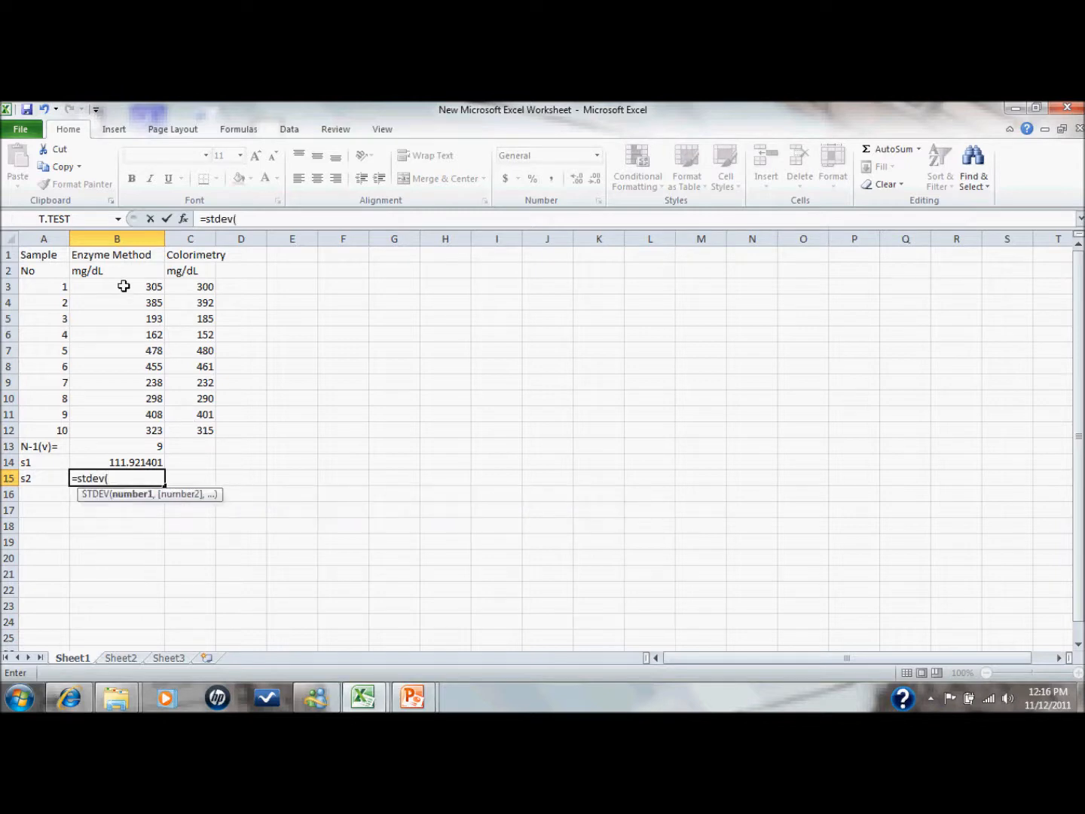
drag(121, 287, 119, 430)
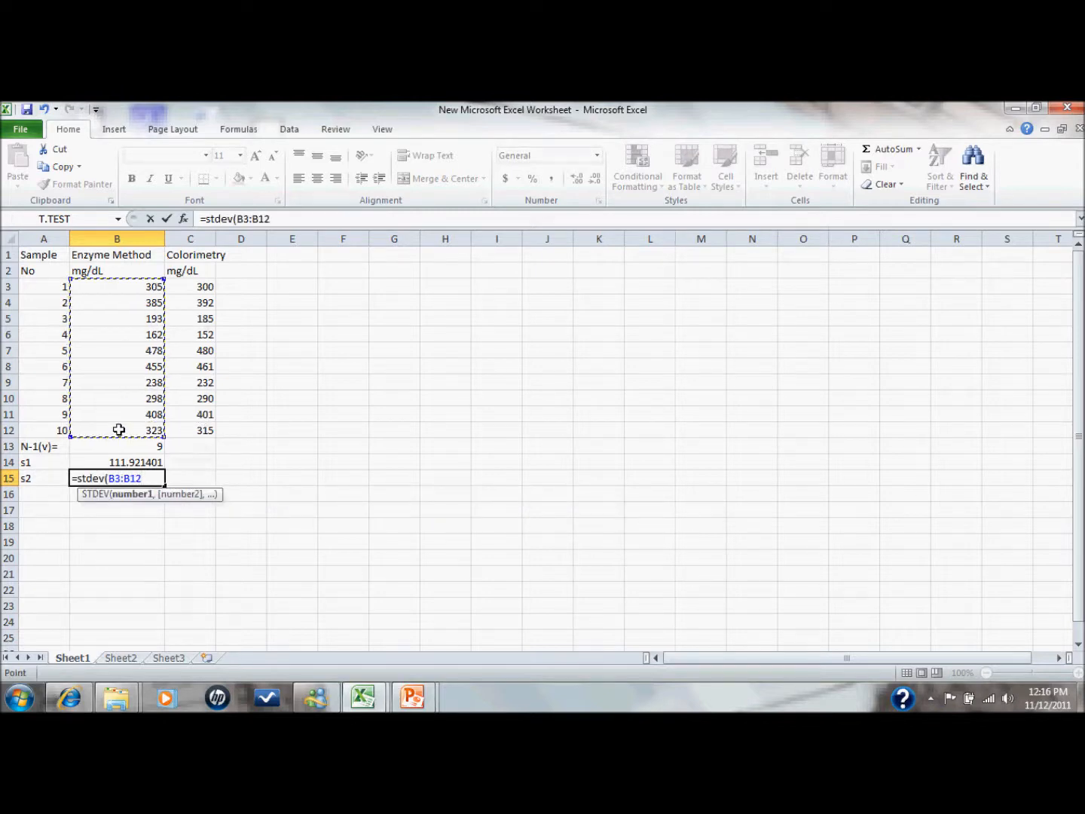
key(Return)
Enter the label "fcalc" in A16 below the s2 label.
click(42, 492)
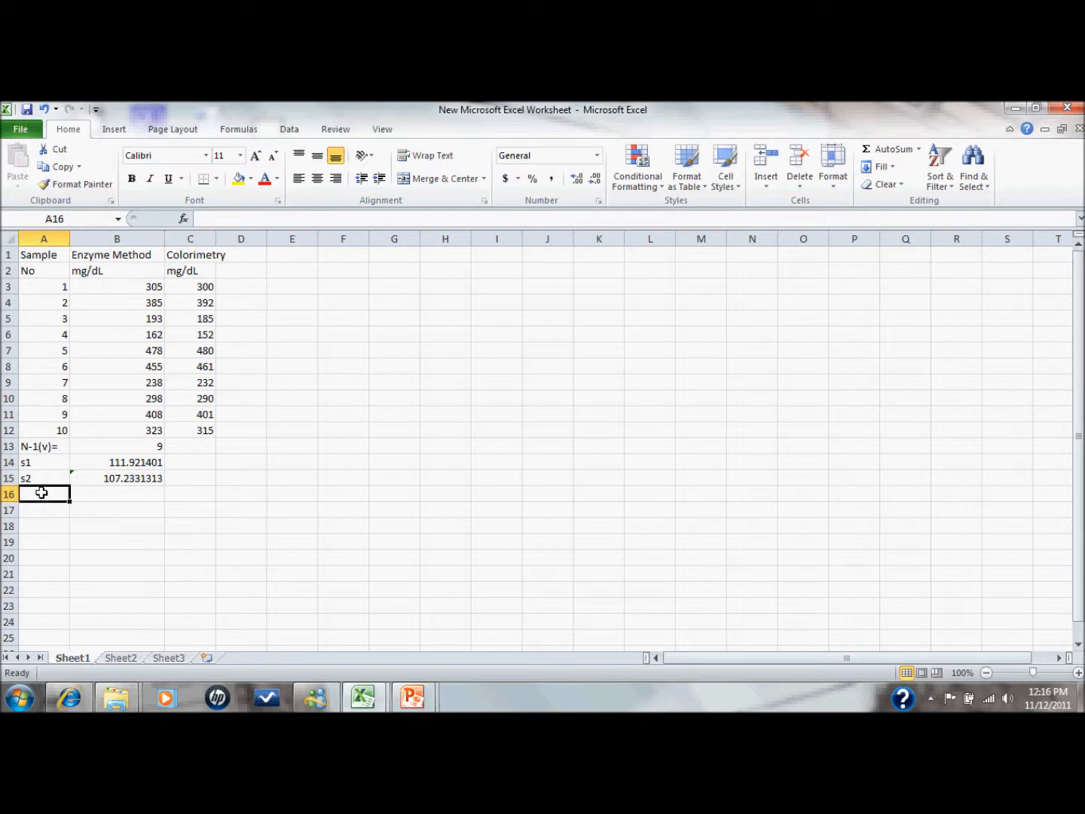
click(51, 445)
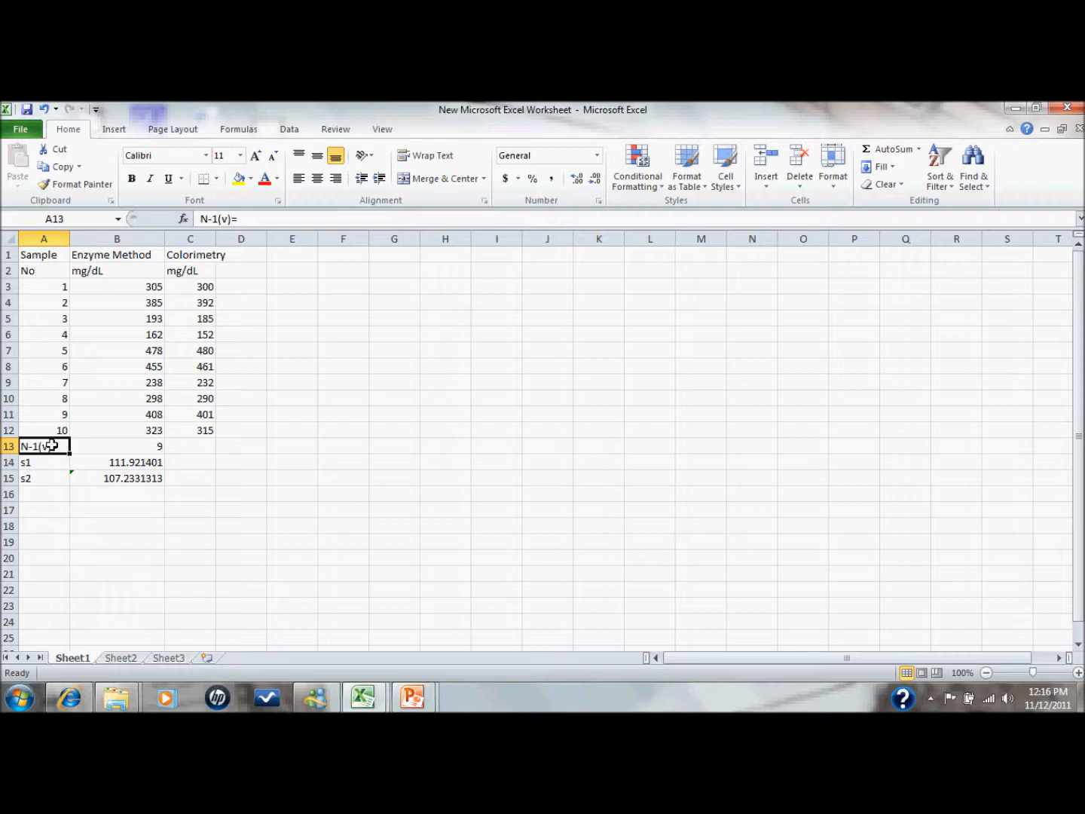
click(58, 494)
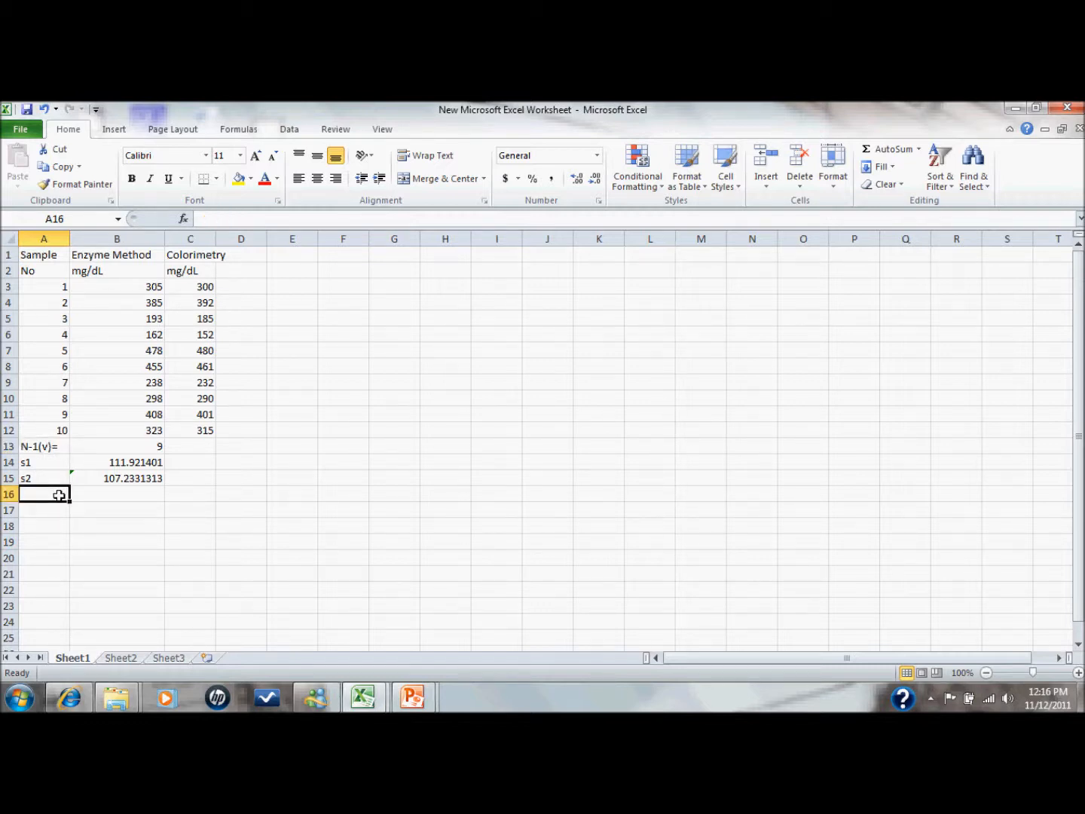
text(f)
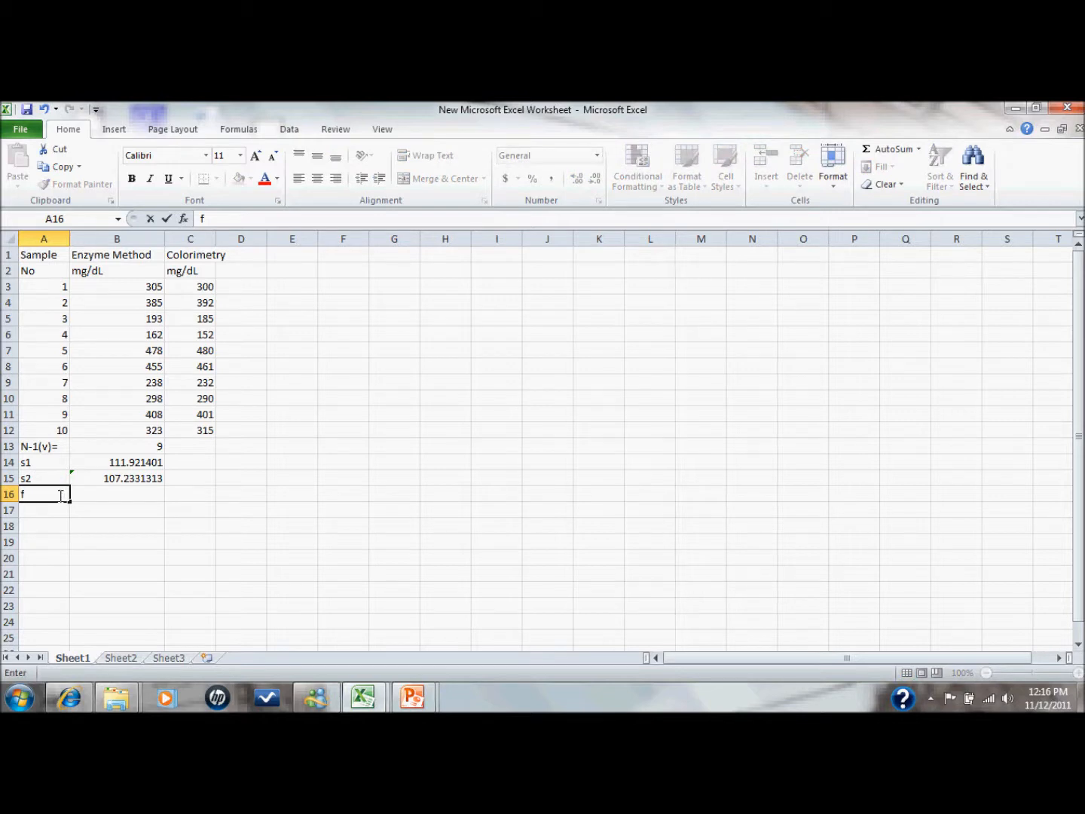
text(calc)
Calculate the F value in B16 as the ratio of squared standard deviations with =B14^2/B15^2.
click(139, 492)
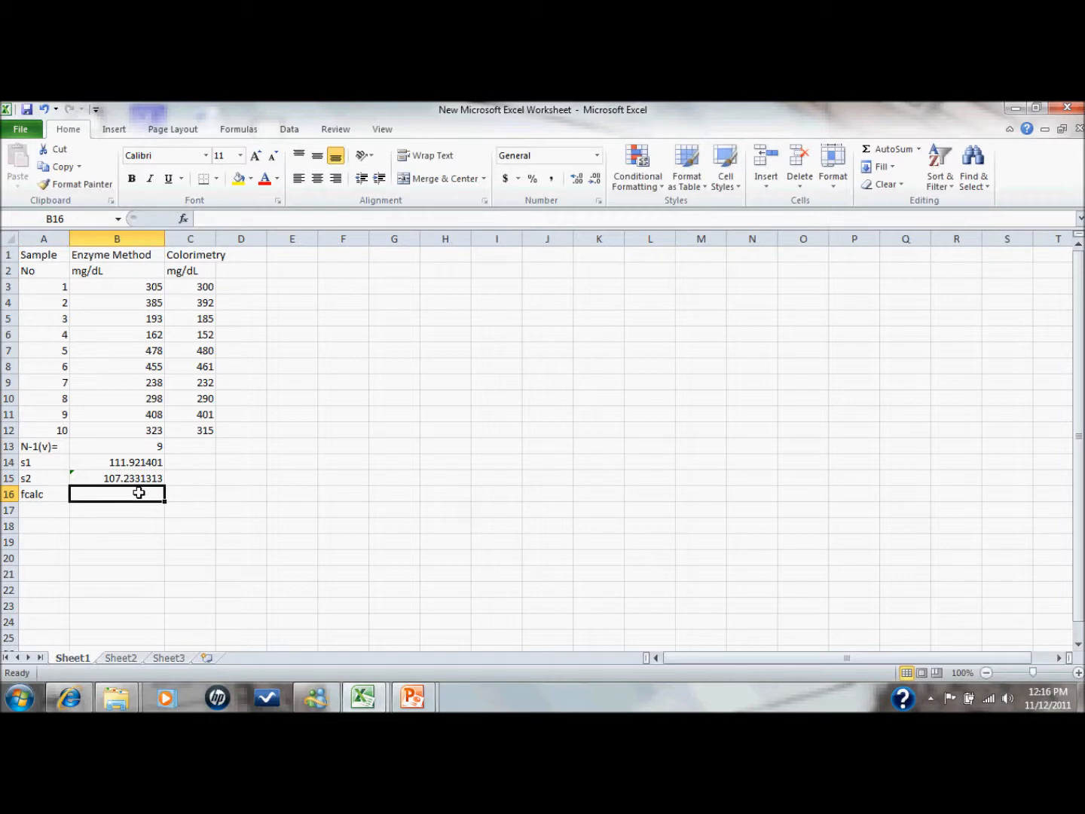
text(=)
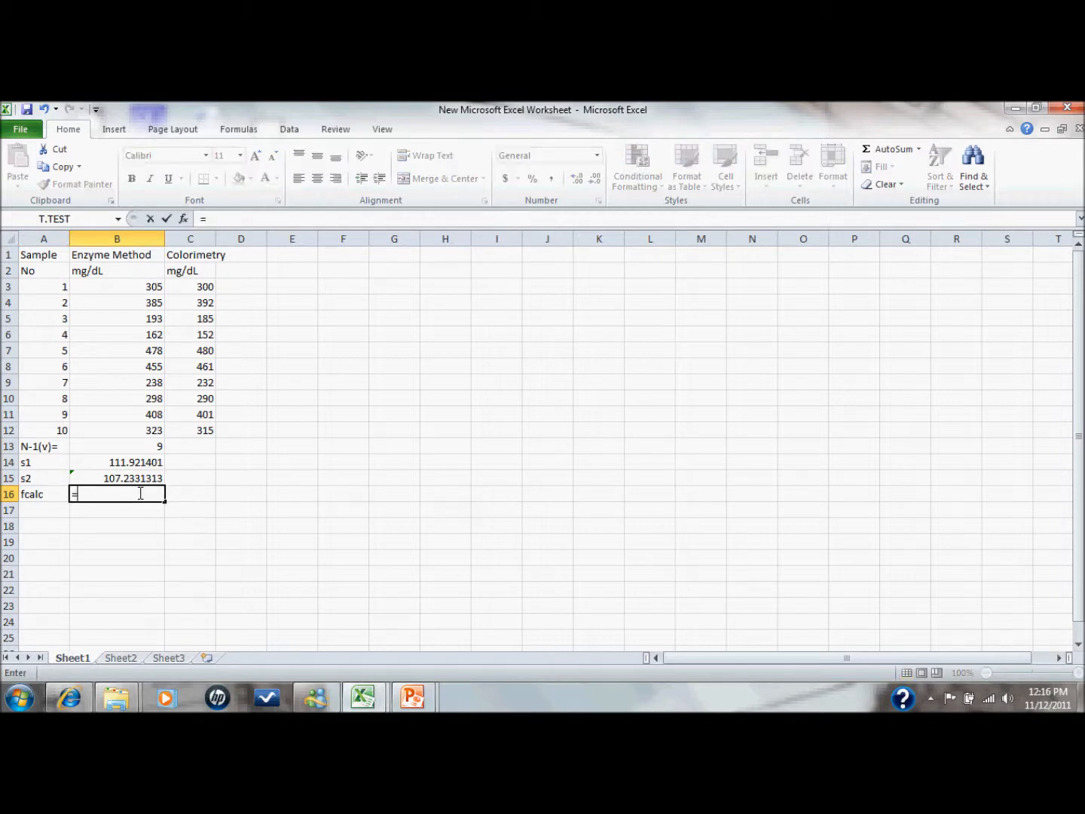
text(9)
click(126, 463)
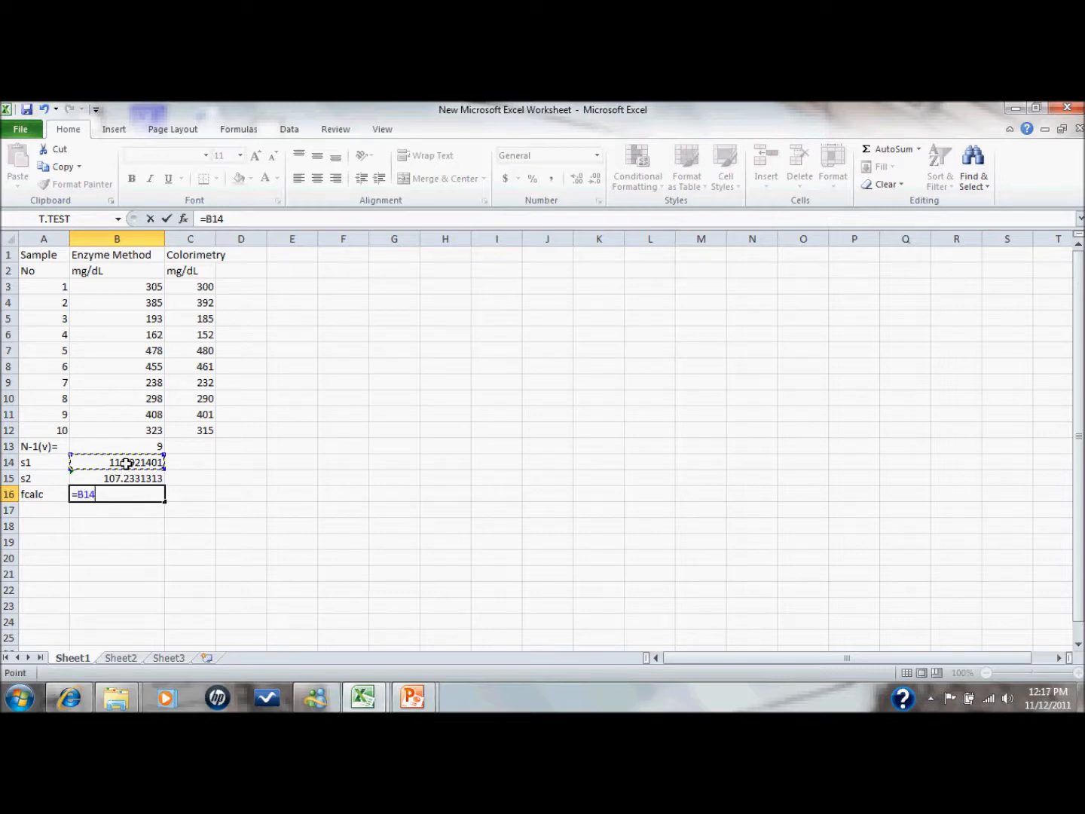
text(^2/)
click(120, 478)
text(^2)
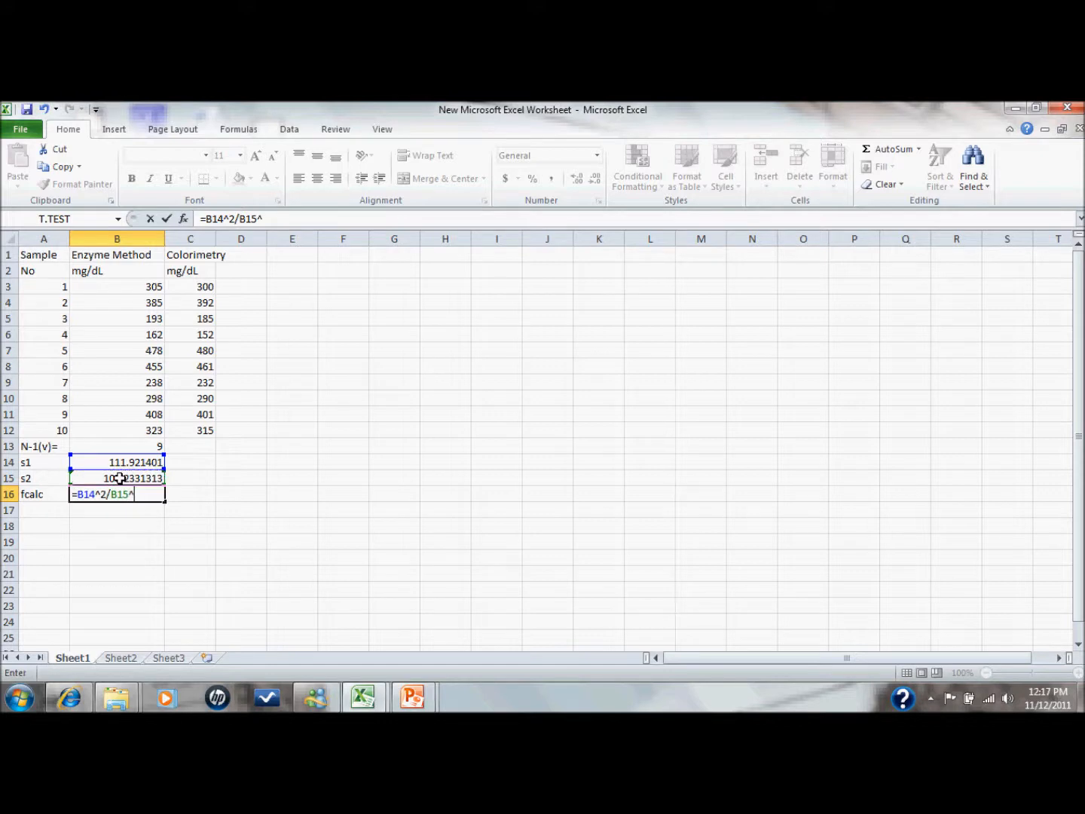
key(Return)
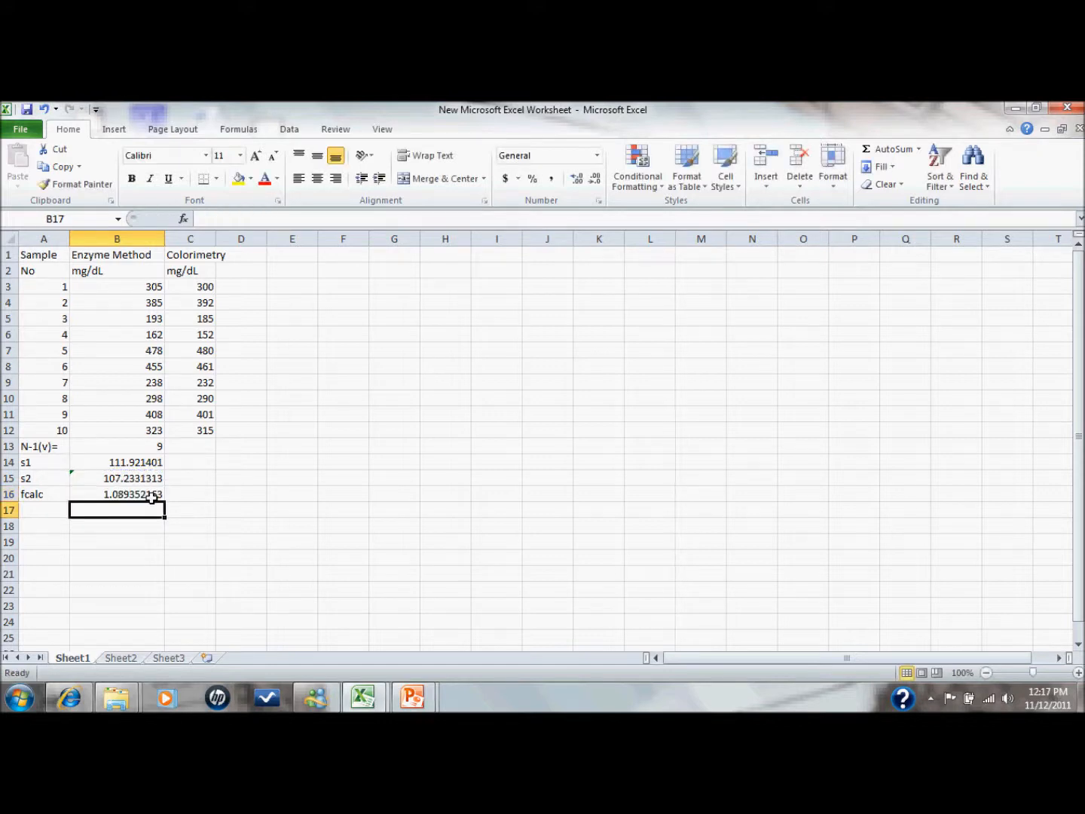
click(102, 495)
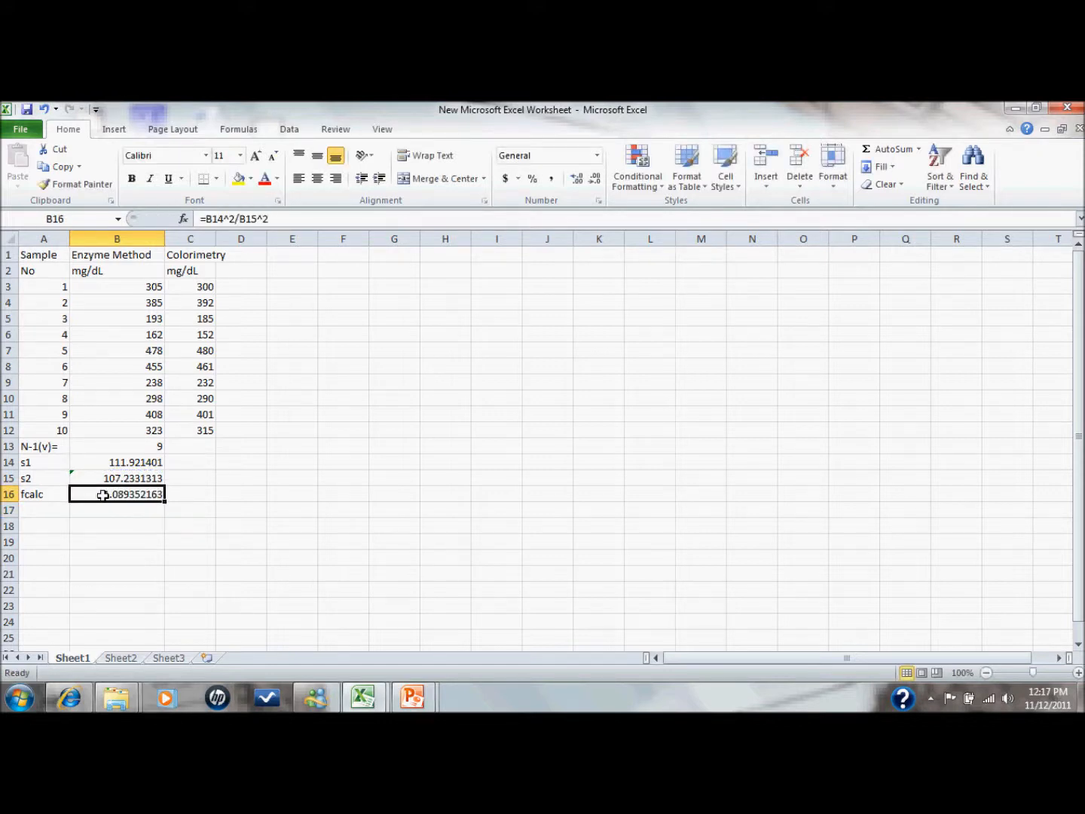
Color the fcalc value in B16 red and enter the label "ftab" in A17.
click(266, 181)
click(27, 514)
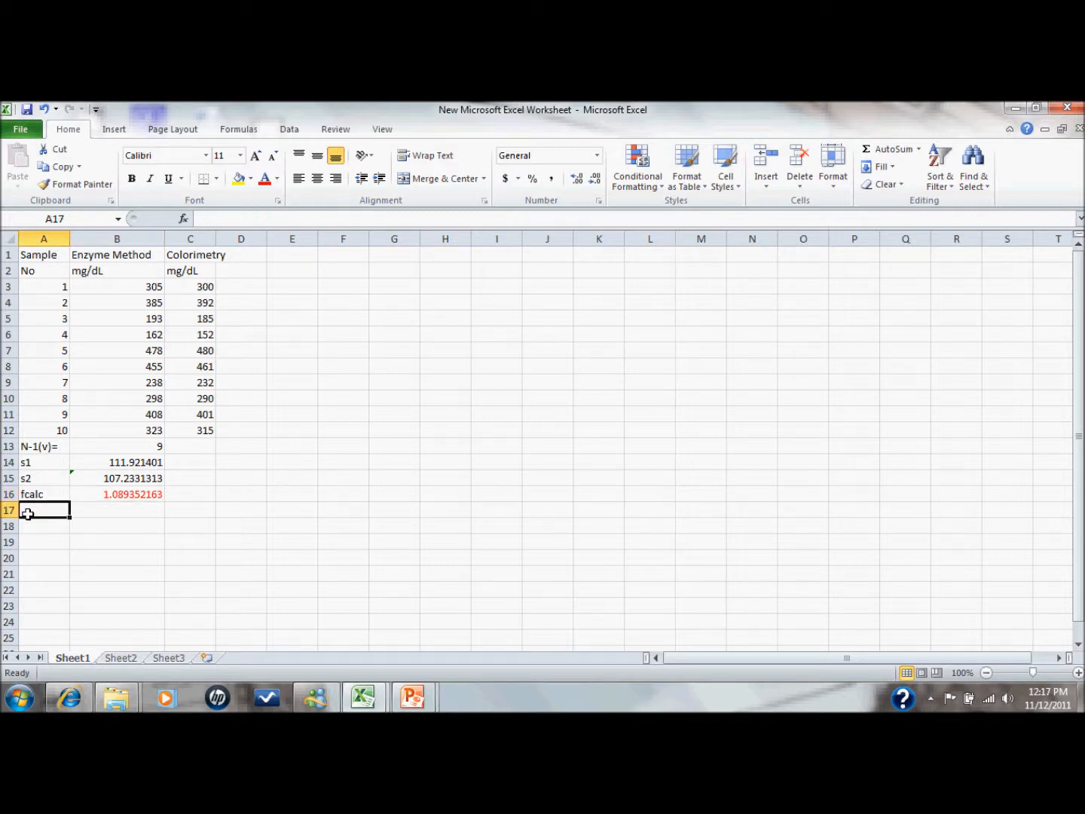
text(ftab)
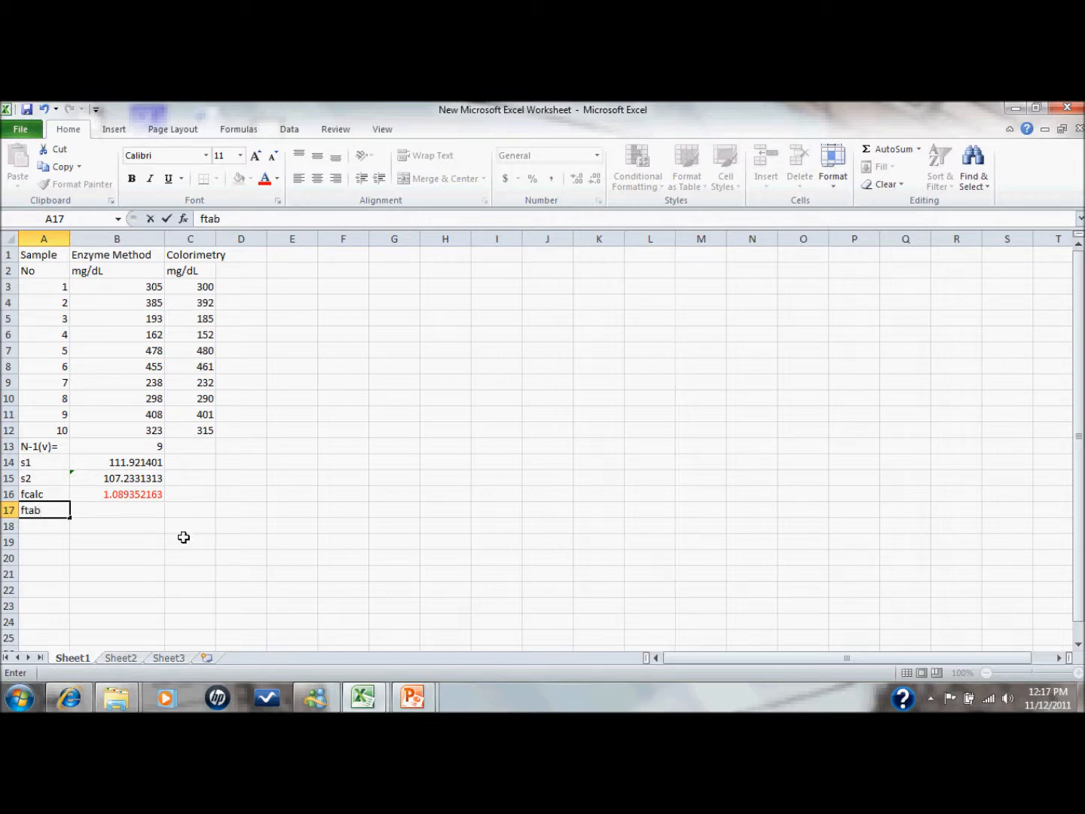
Enter the tabulated F value 3.18 in B17 and color it red.
click(117, 506)
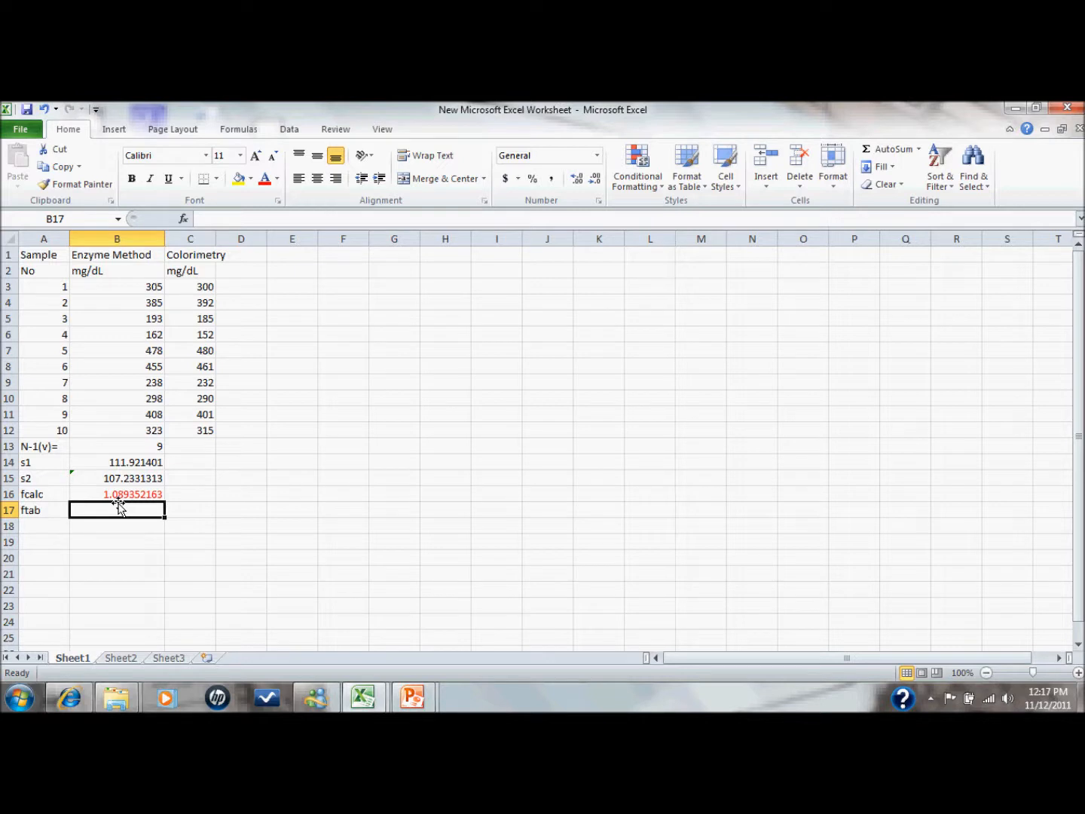
text(3)
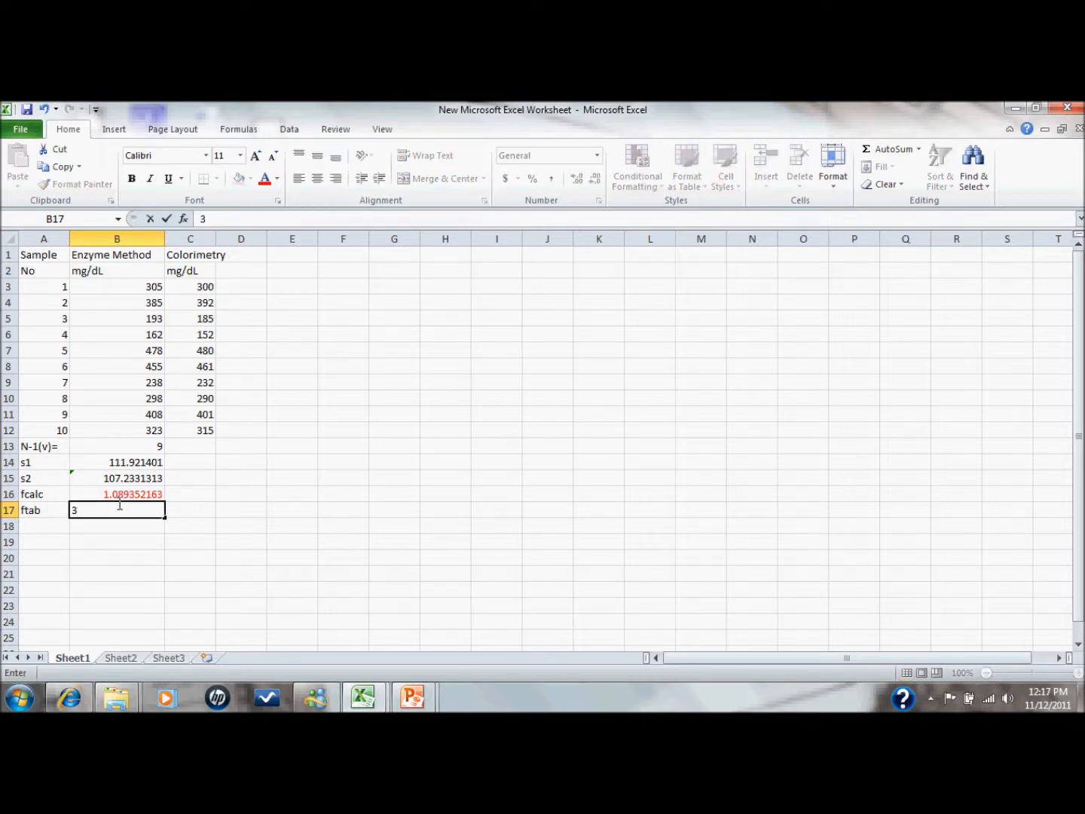
text(.18)
click(132, 509)
click(125, 532)
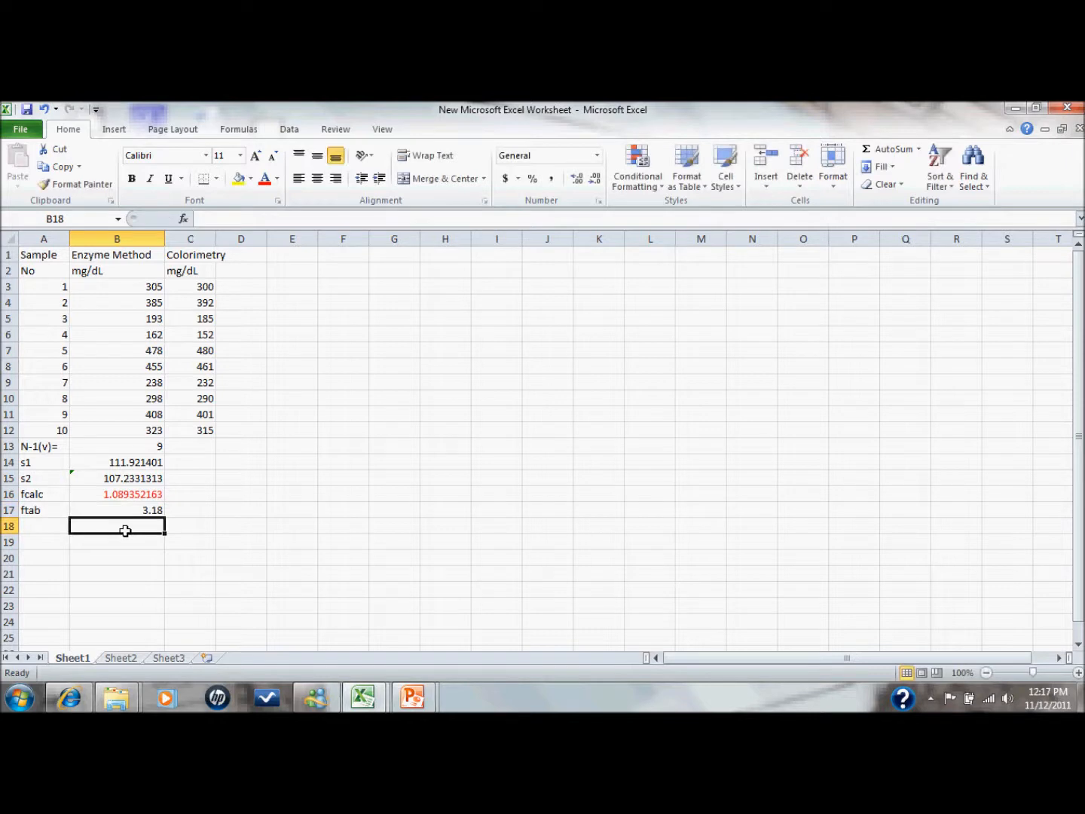
click(152, 508)
click(263, 178)
click(115, 536)
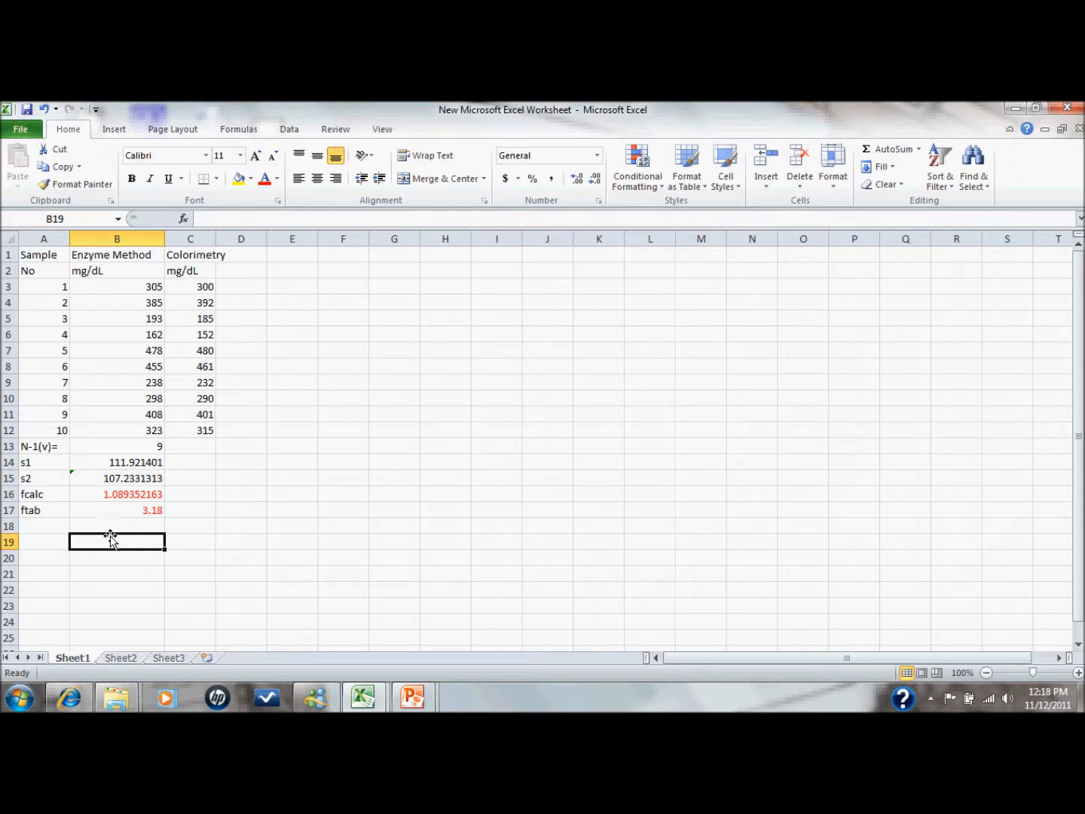
Open the "t-Test: Paired Two Sample for Means" data analysis tool.
click(131, 510)
click(152, 495)
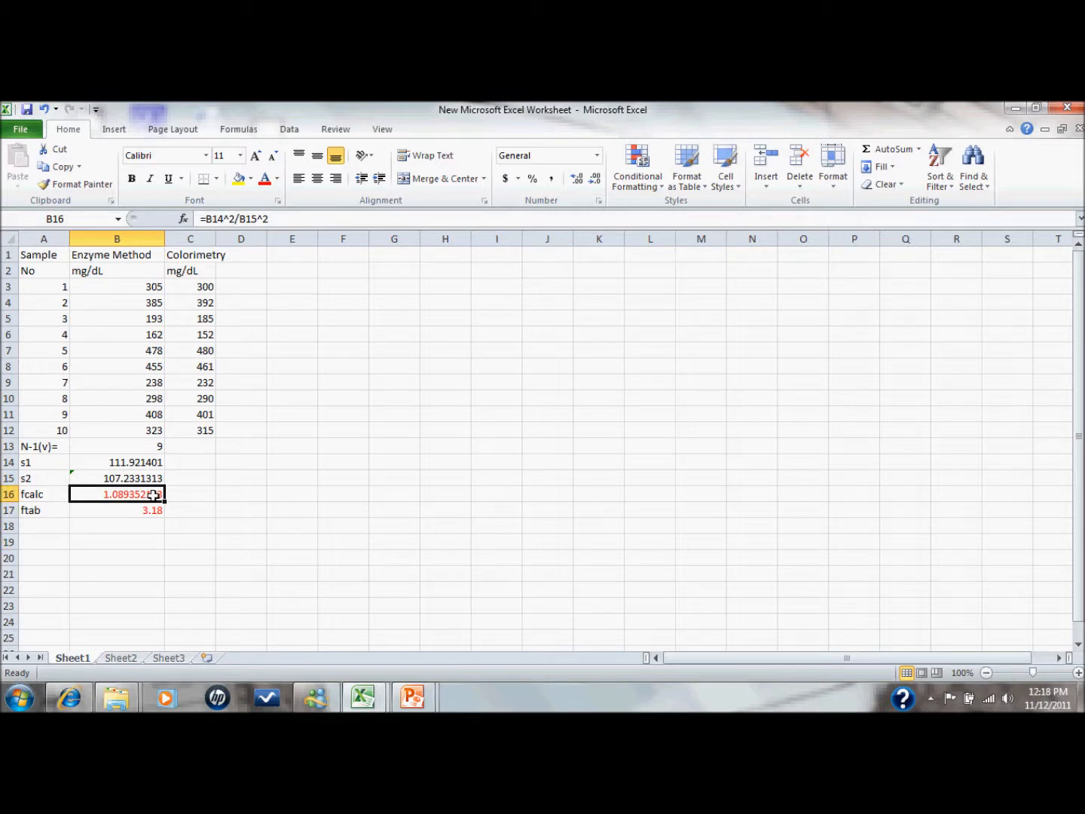
click(302, 288)
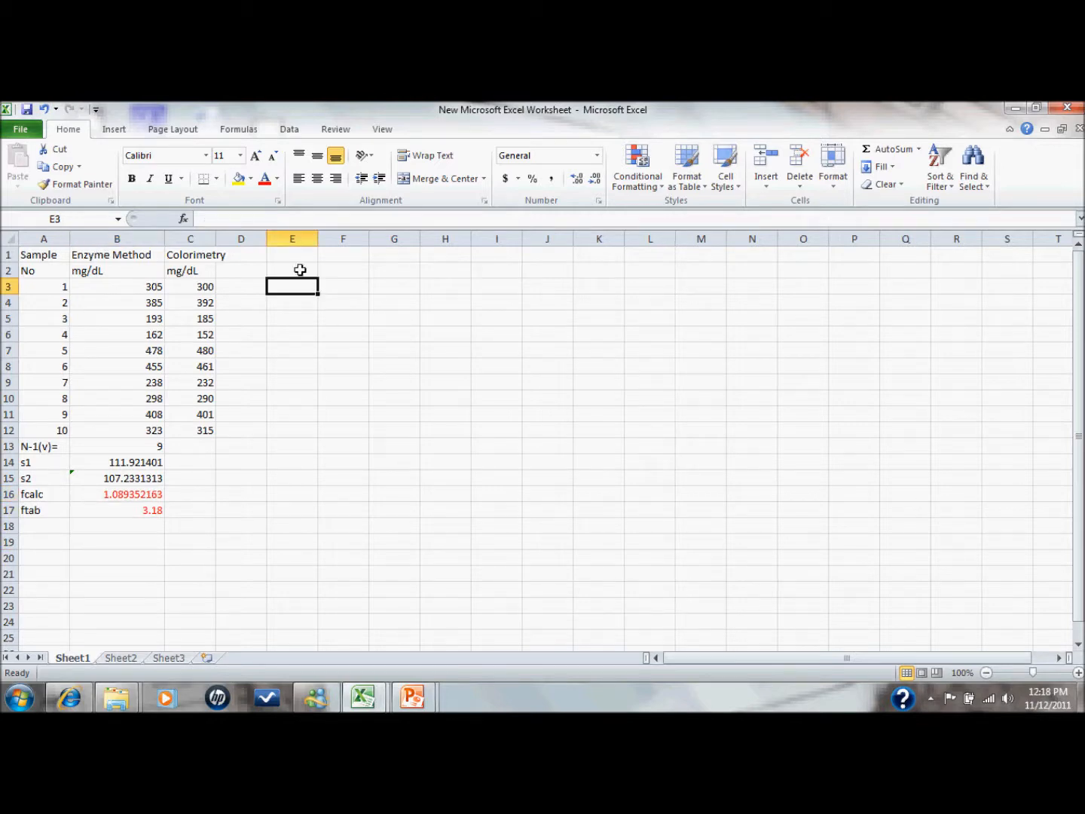
click(309, 255)
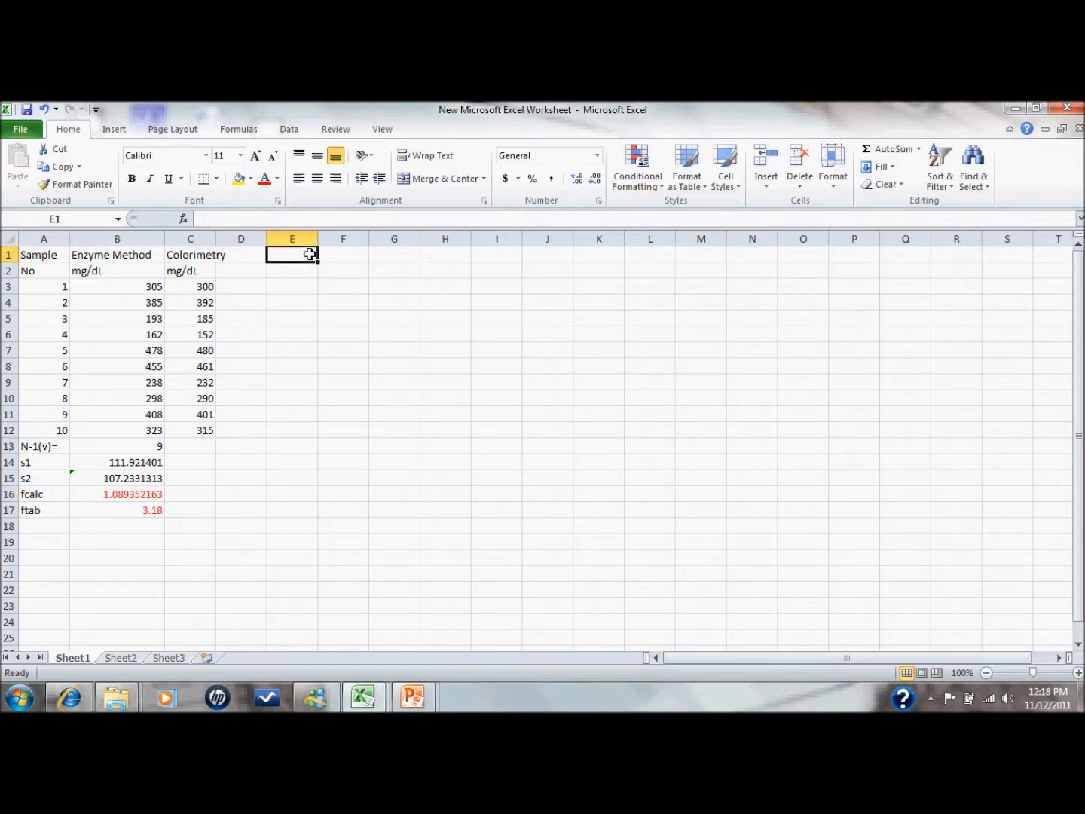
click(291, 131)
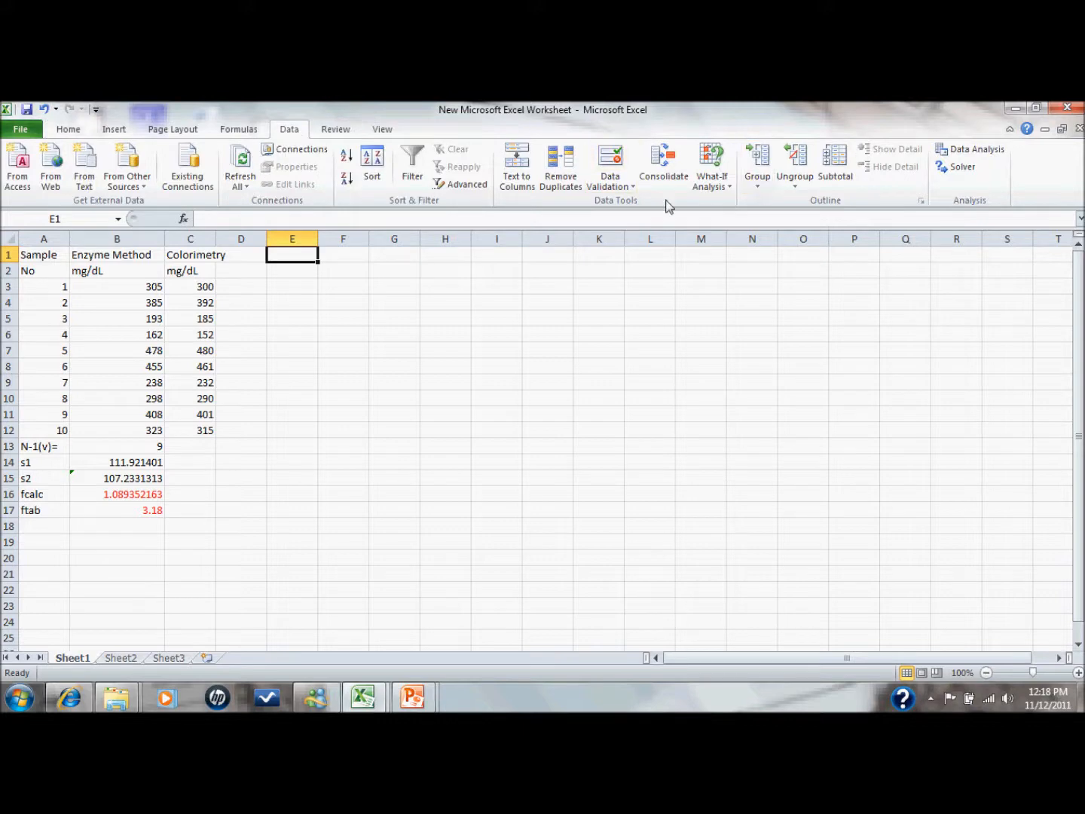
click(972, 150)
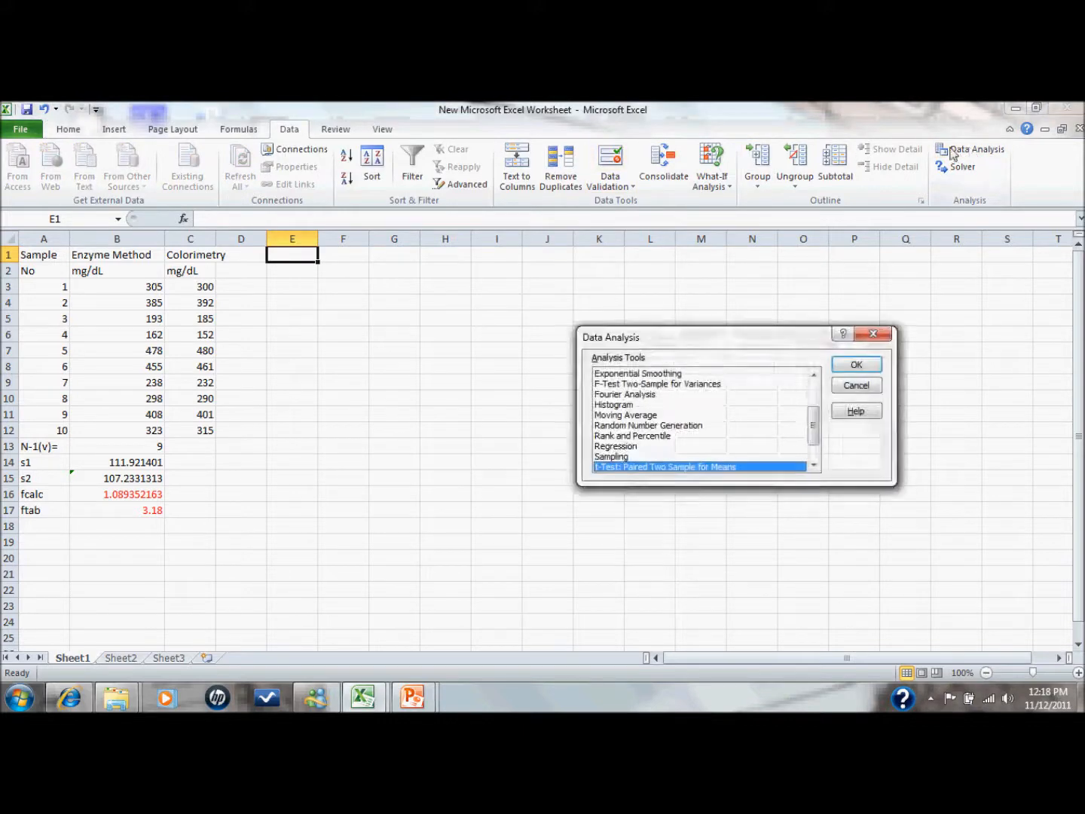
click(814, 467)
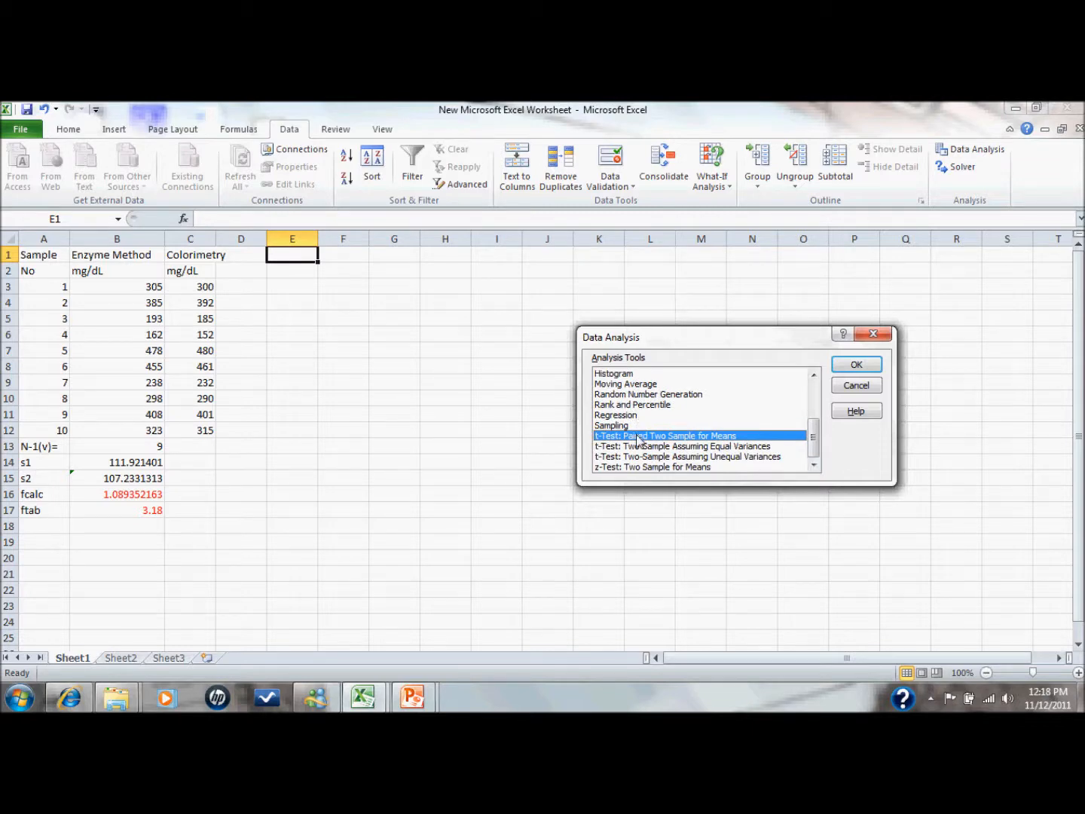
click(858, 365)
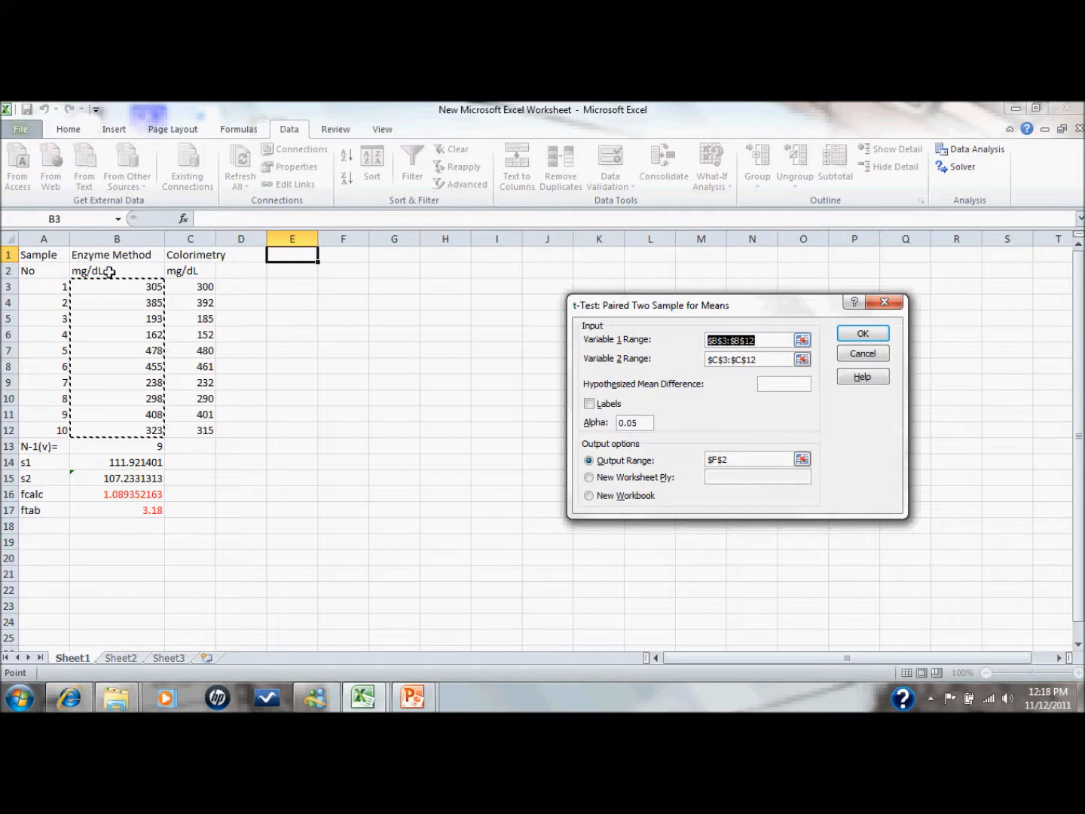
Set the t-test's Variable 1 range to B3:B12 (Enzyme Method) and the Variable 2 range to C3:C12 (Colorimetry).
click(84, 283)
drag(85, 284, 113, 424)
click(802, 366)
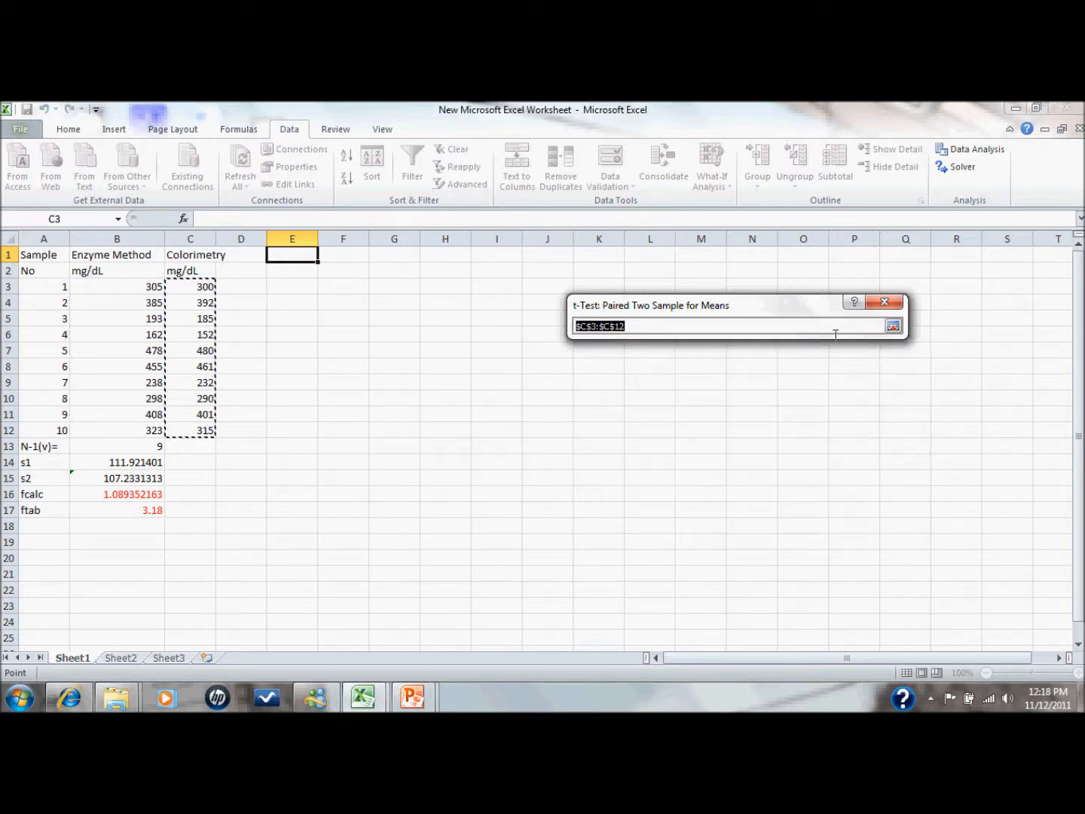
click(892, 326)
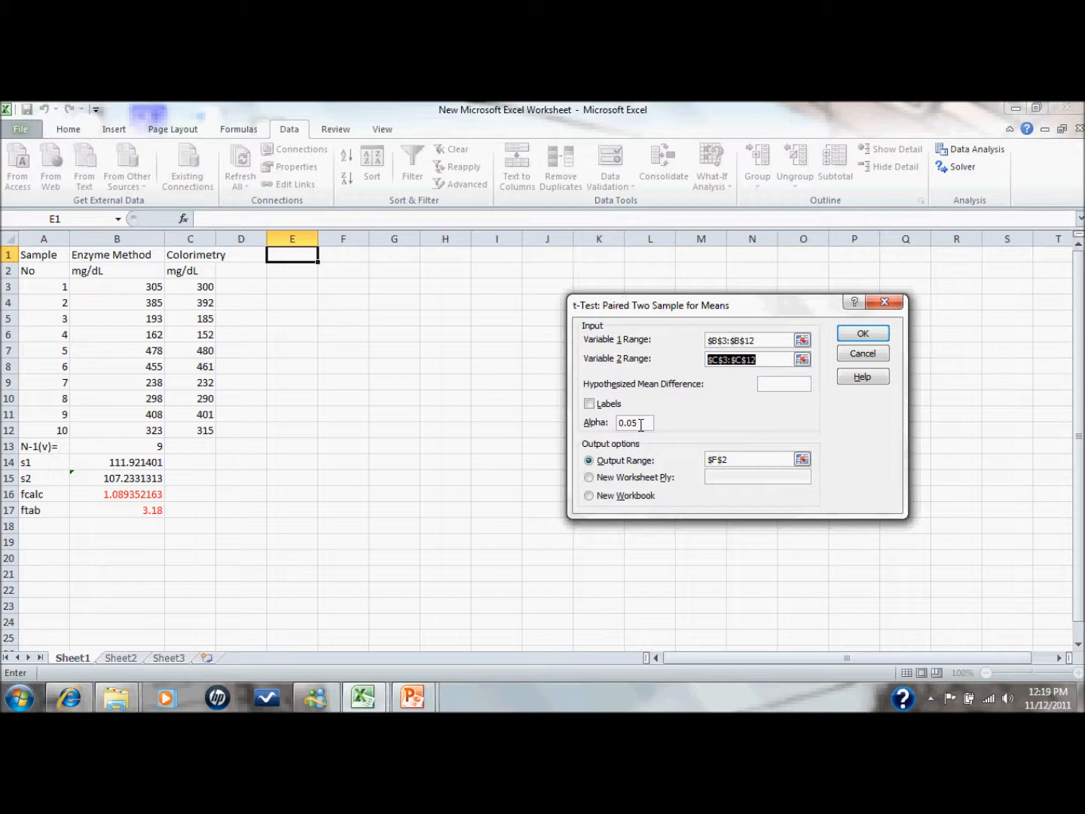
Replace the output range with cell F1 and run the paired t-test.
click(597, 464)
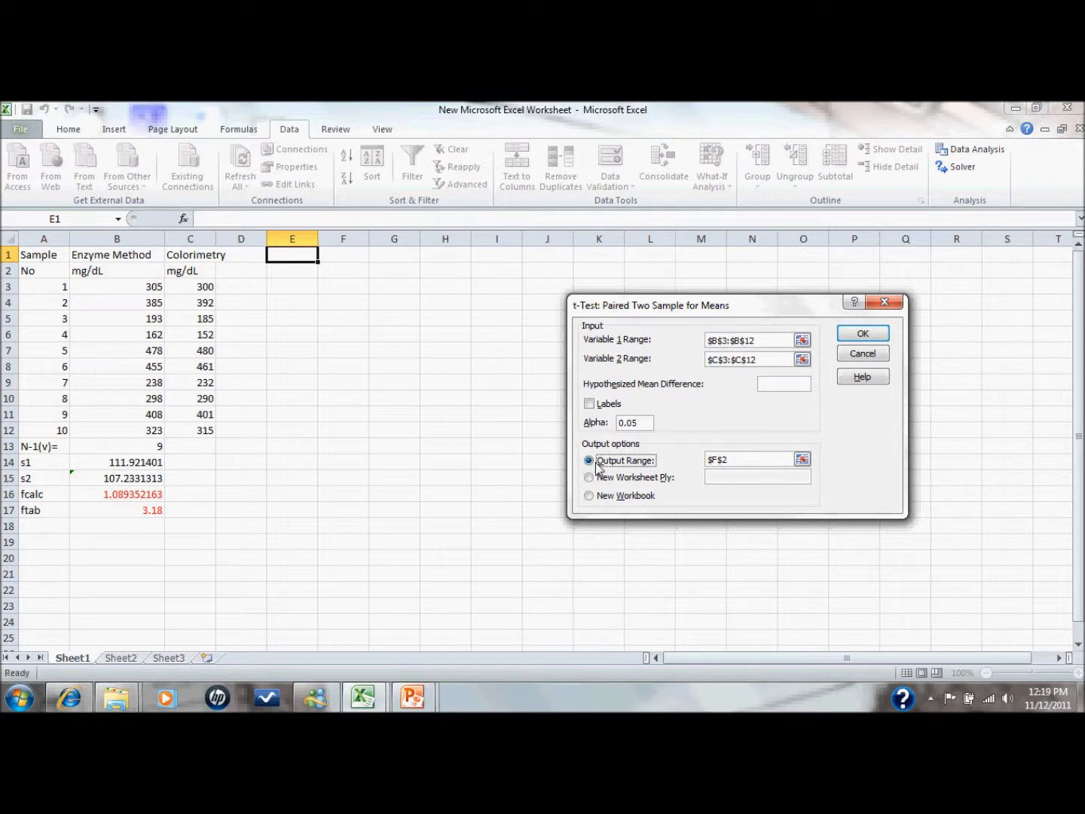
click(757, 463)
key(BackSpace)
key(BackSpace)
key(BackSpace)
key(BackSpace)
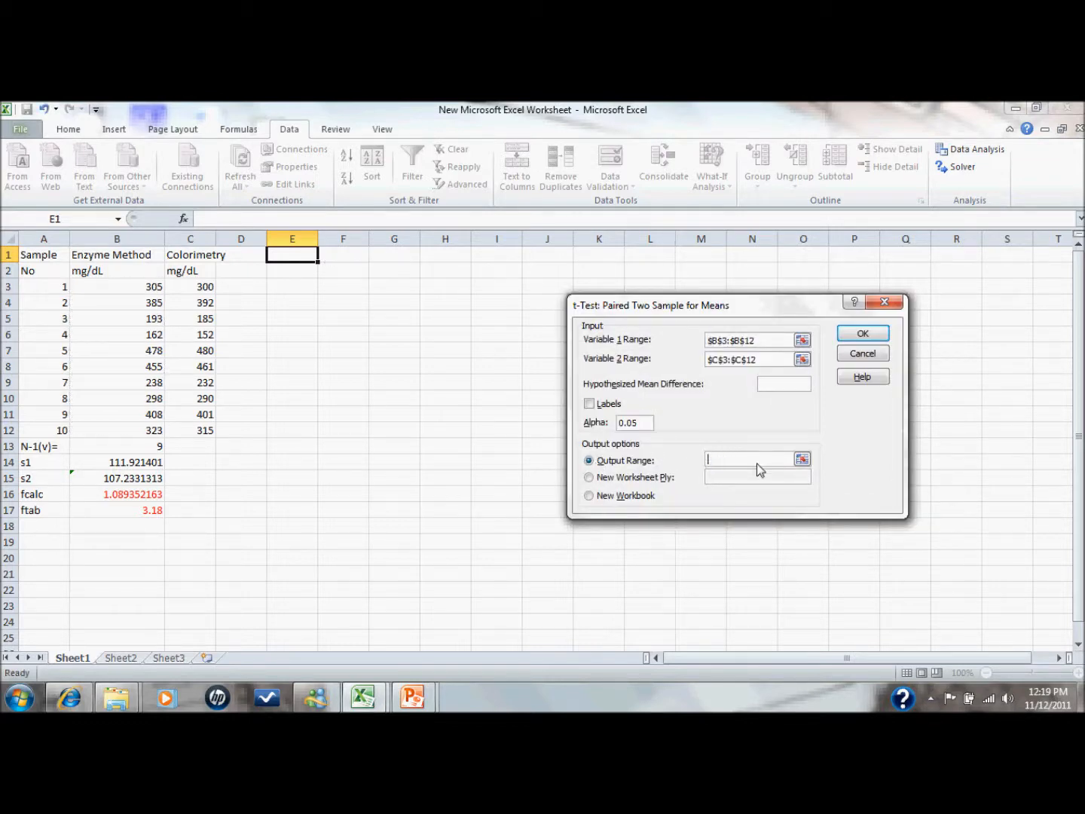
click(342, 251)
click(862, 332)
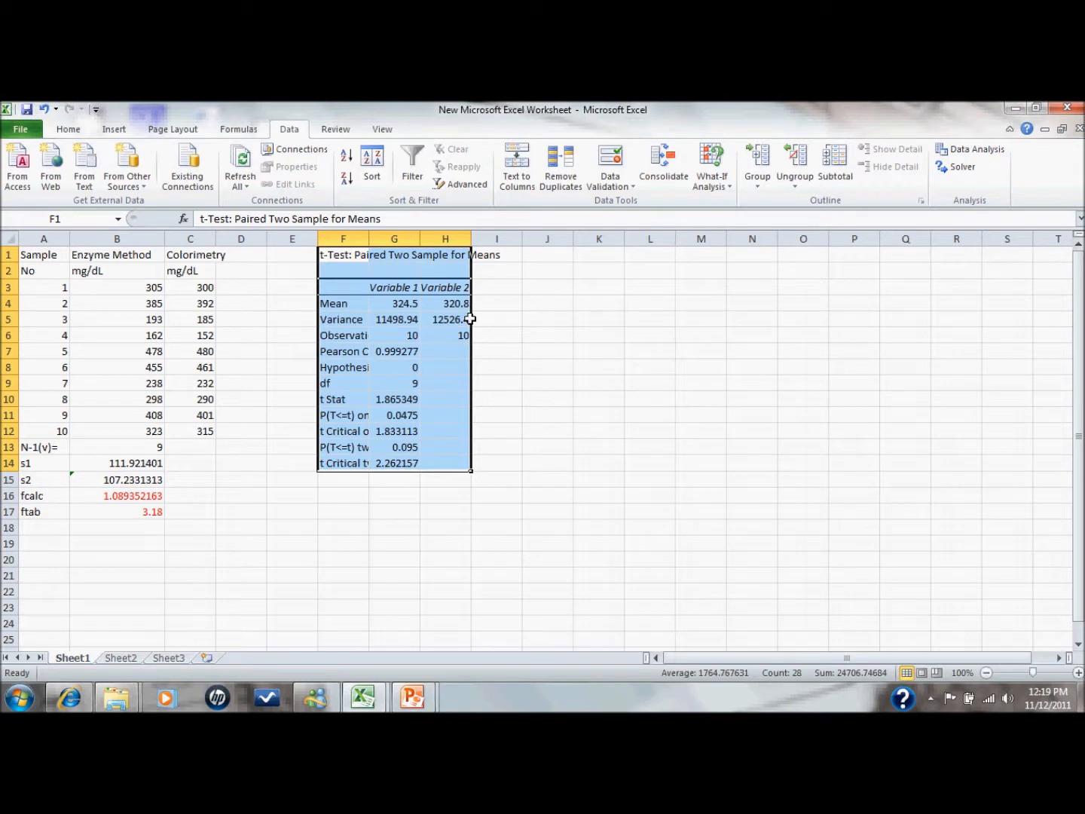
Color the t Stat value in G10 of the t-test results red.
click(485, 377)
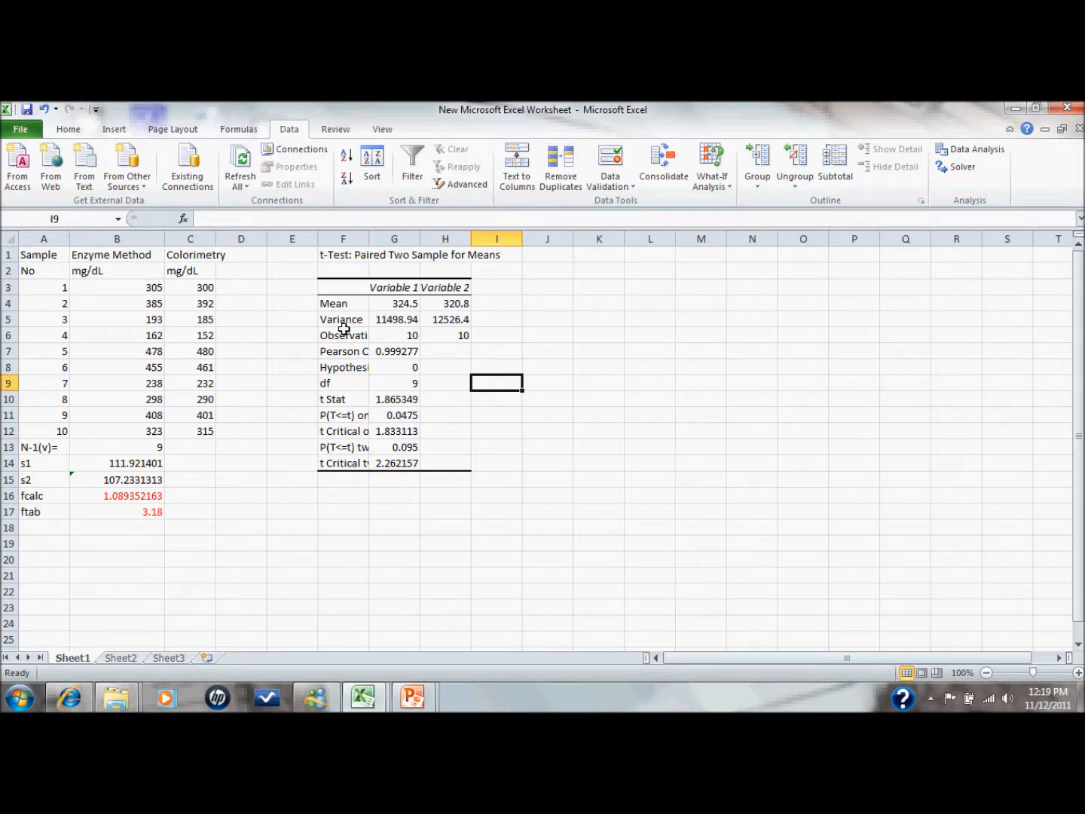
click(387, 317)
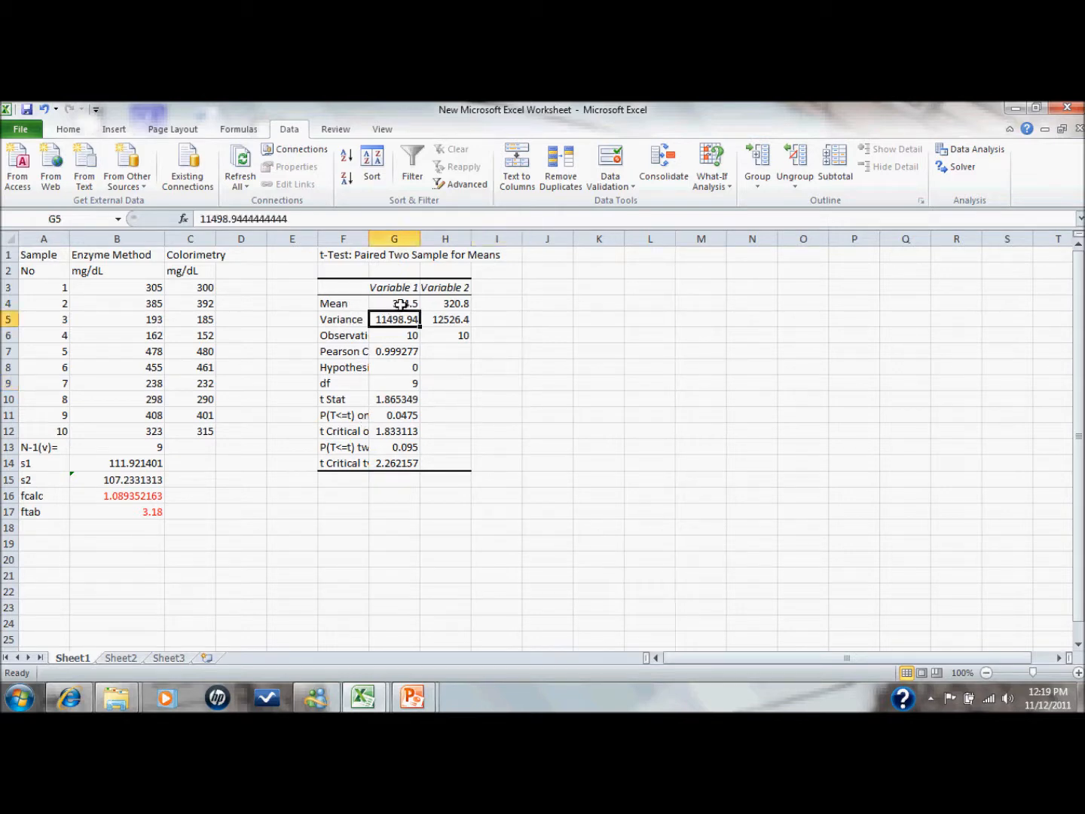
click(400, 304)
click(399, 320)
click(397, 383)
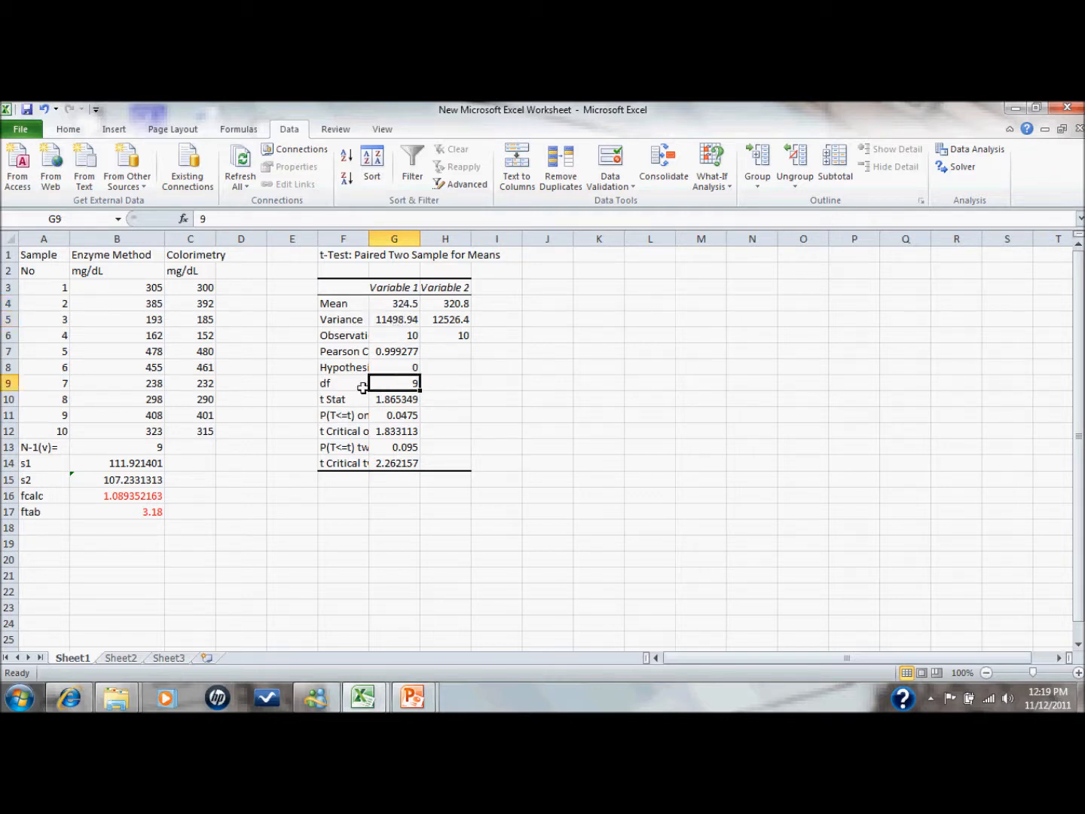
click(406, 401)
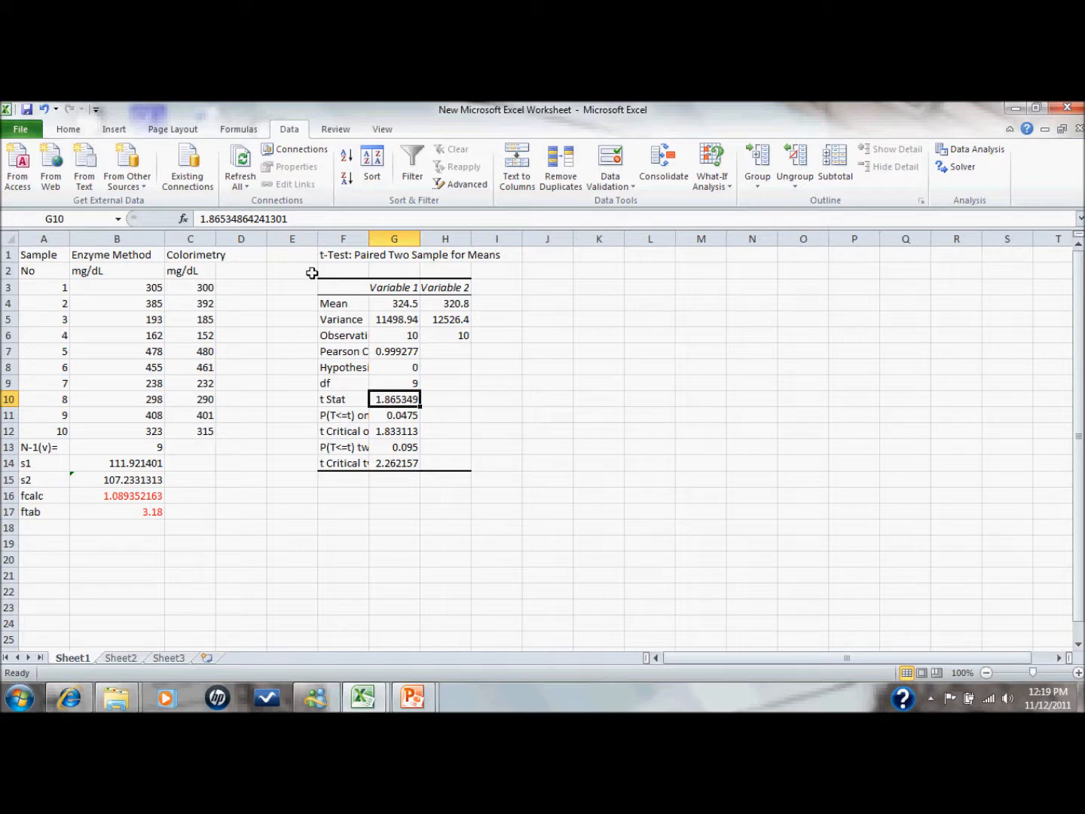
click(75, 132)
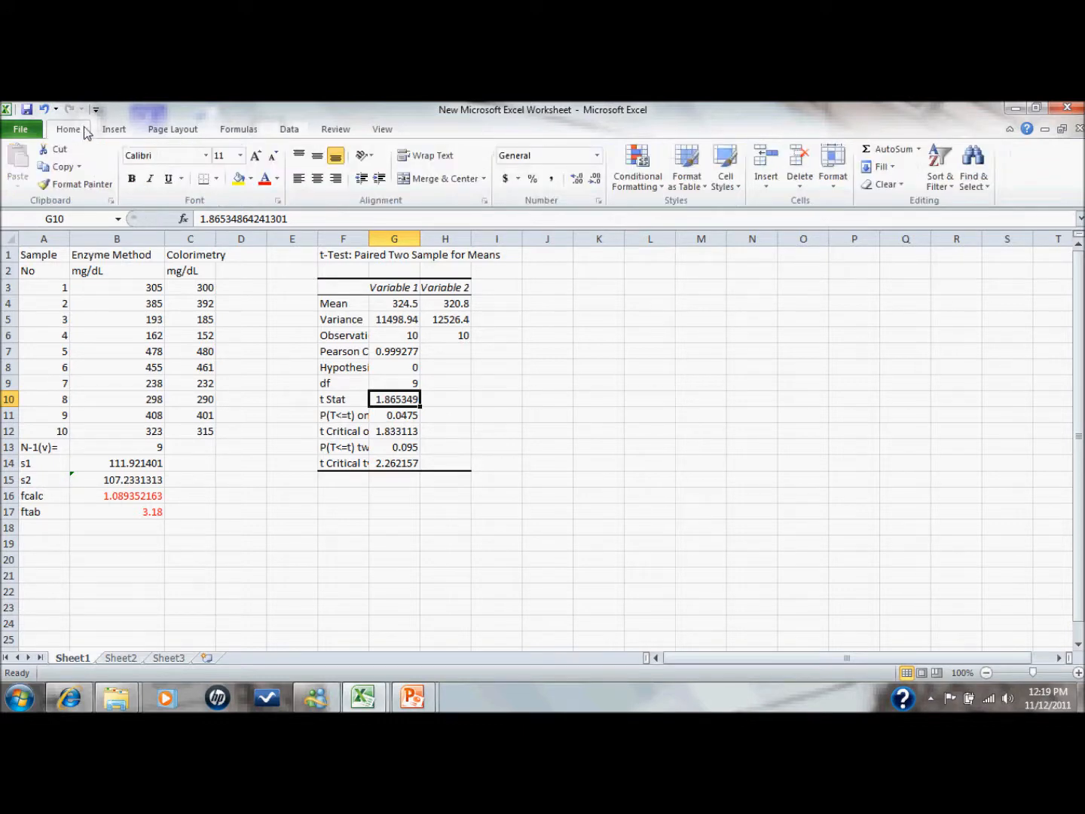
click(264, 179)
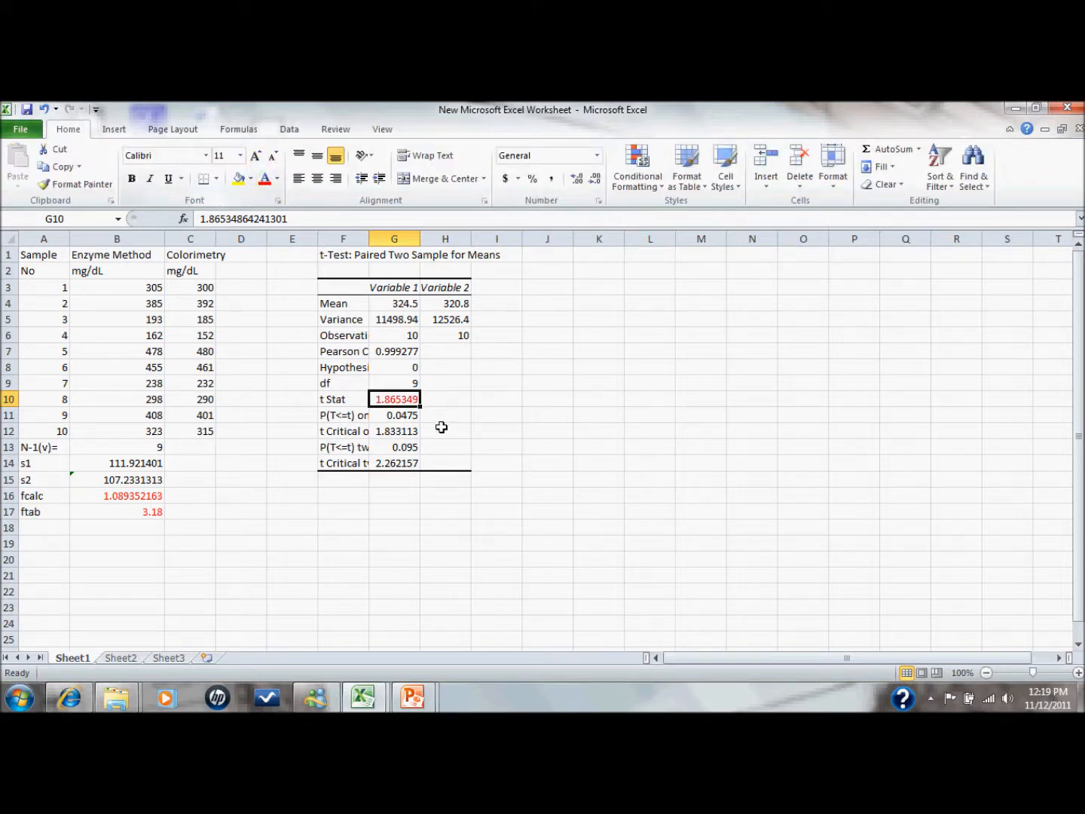
click(375, 516)
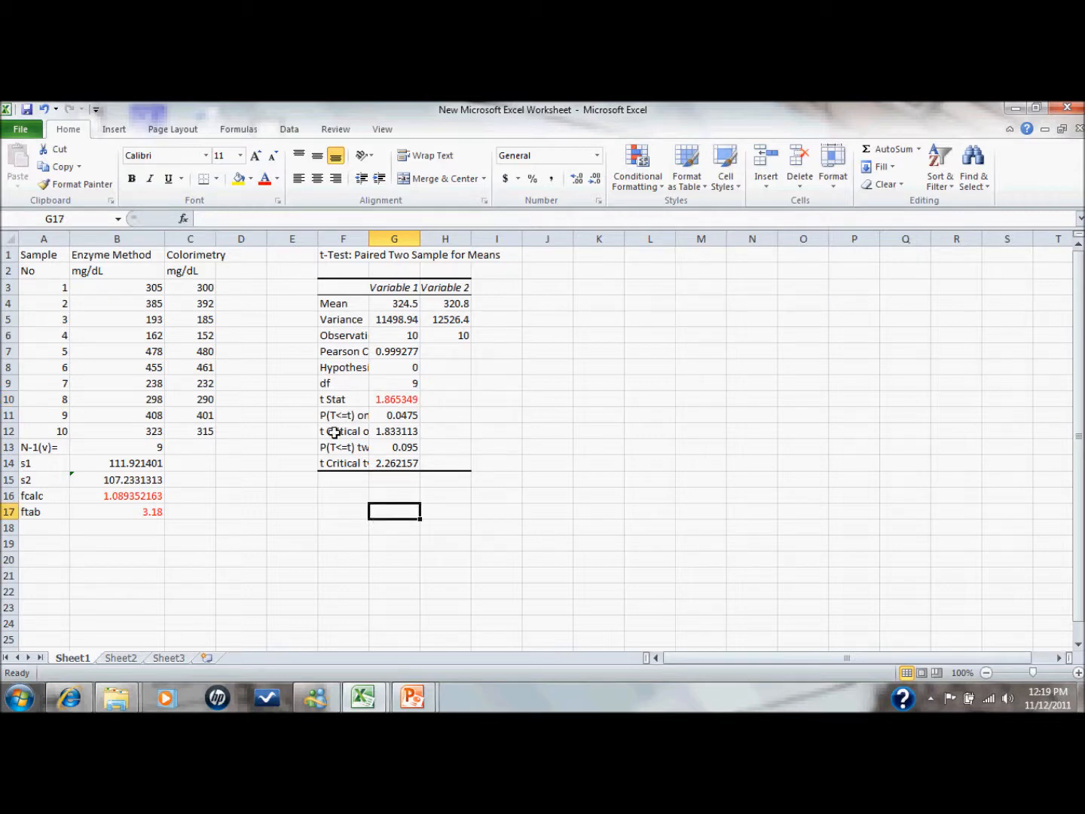
Enter the label "tcalc" in A19 and the calculated t value 1.86 in B19.
click(39, 544)
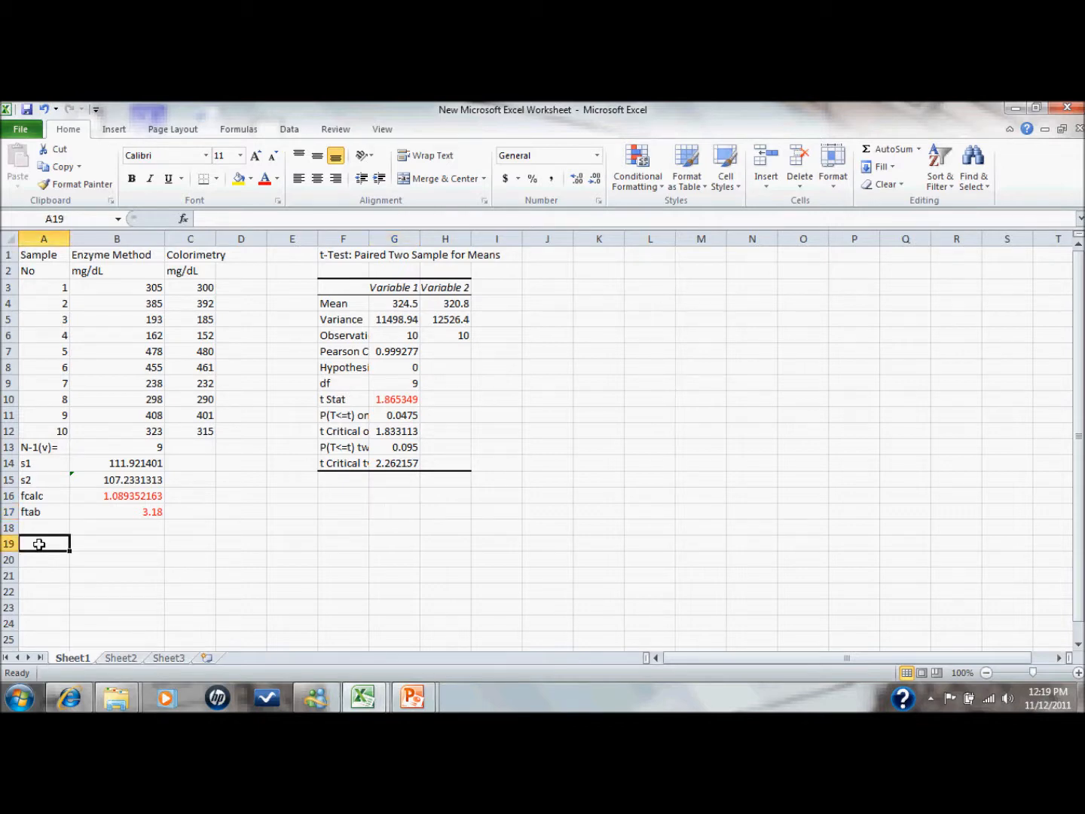
text(tc)
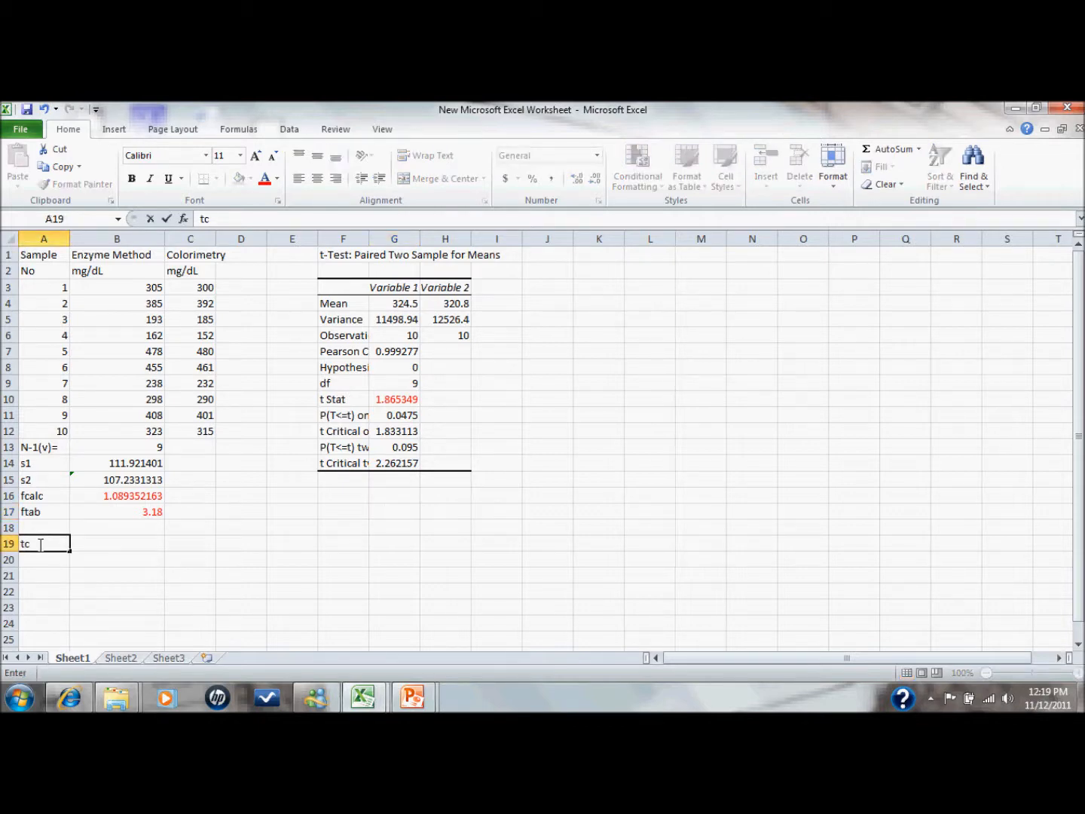
text(alc)
click(131, 545)
text(1)
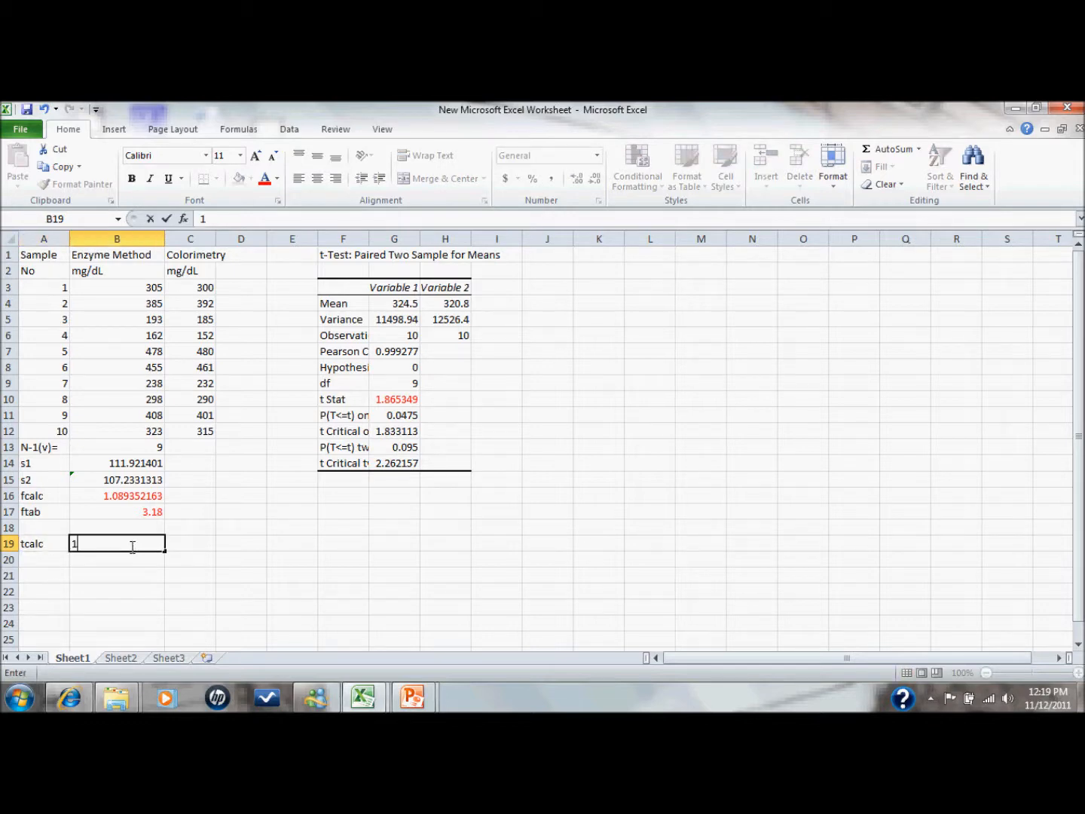
text(.86)
Enter the label "ttab" in A20 below the tcalc label.
click(42, 562)
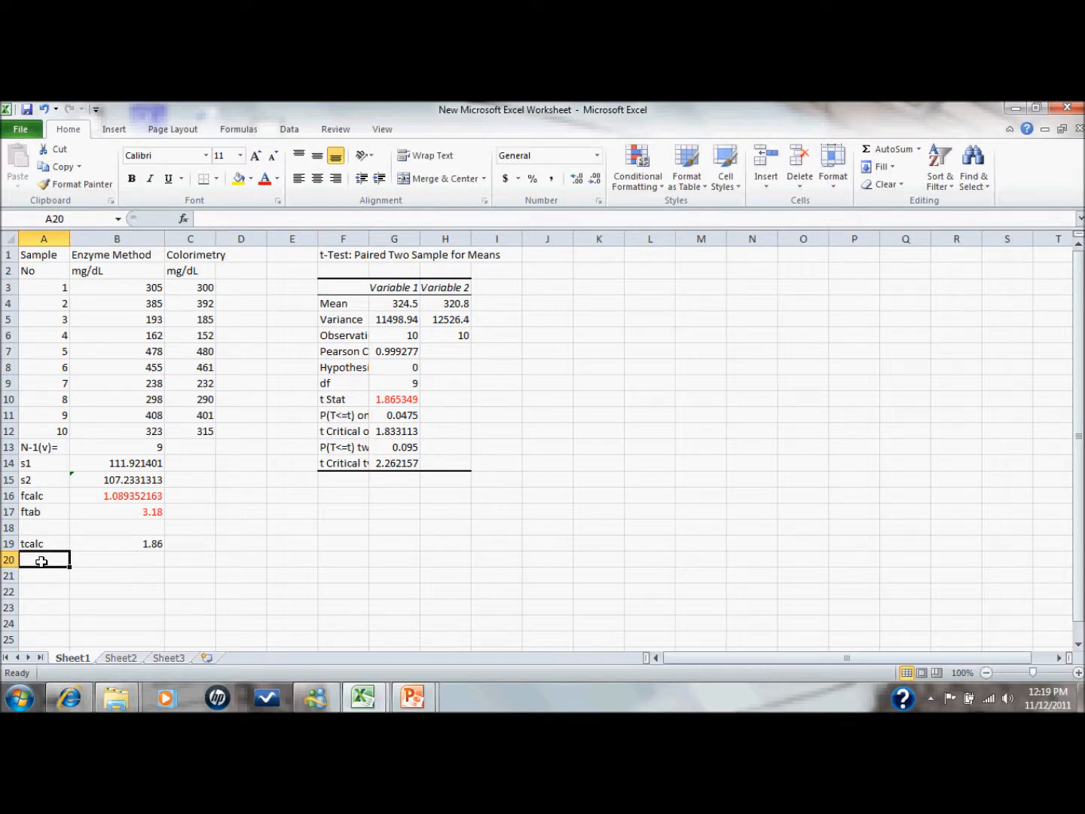
text(t)
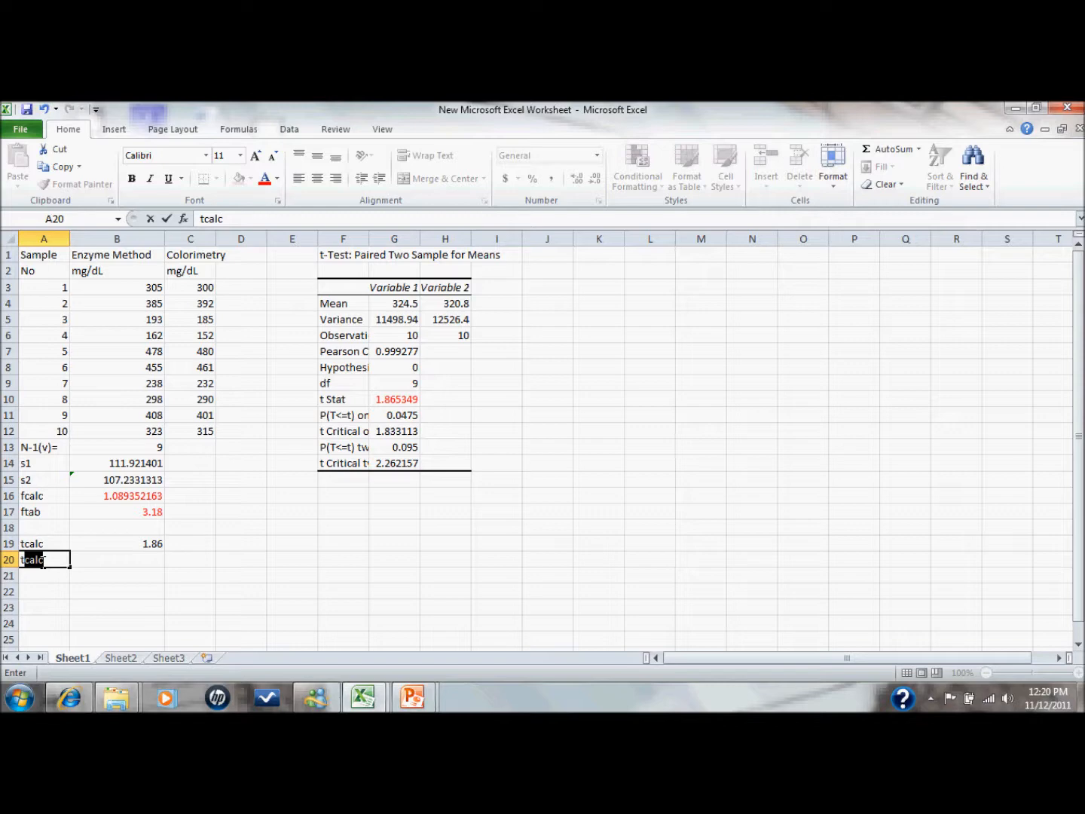
text(tab)
click(146, 574)
Look up the critical t value in the Sheet2 table and enter 2.26 in B20 on Sheet1.
click(150, 558)
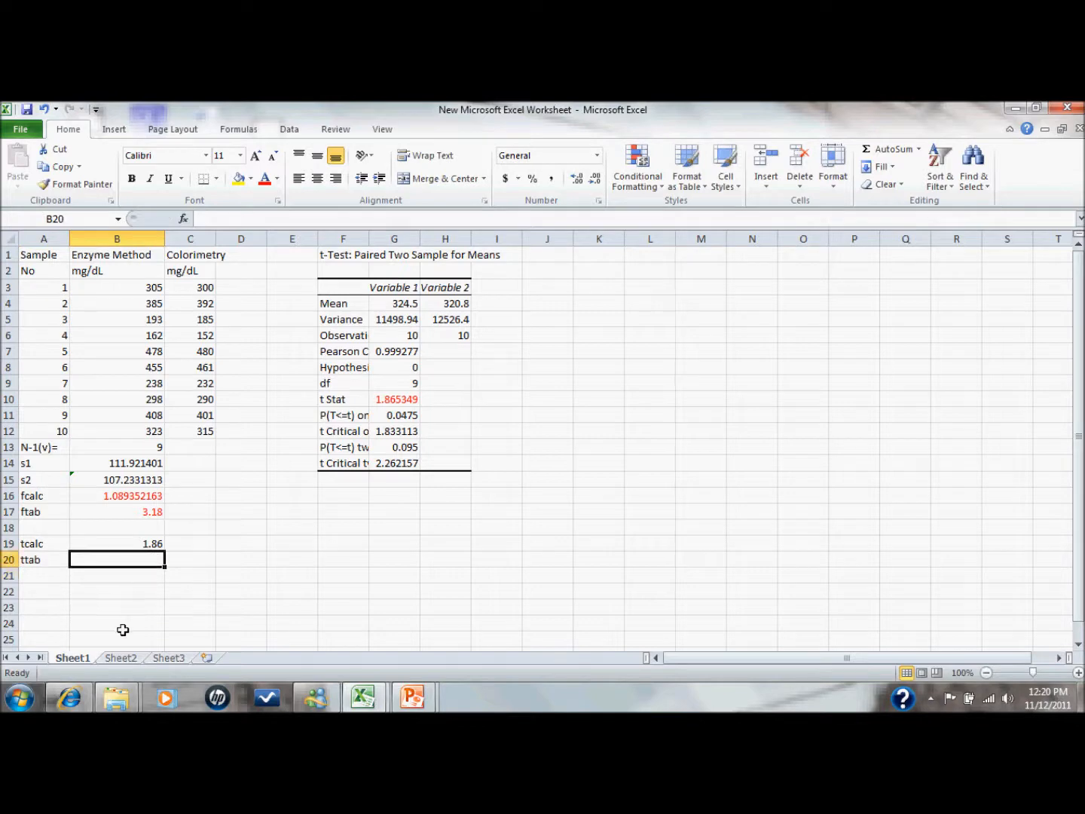
click(122, 660)
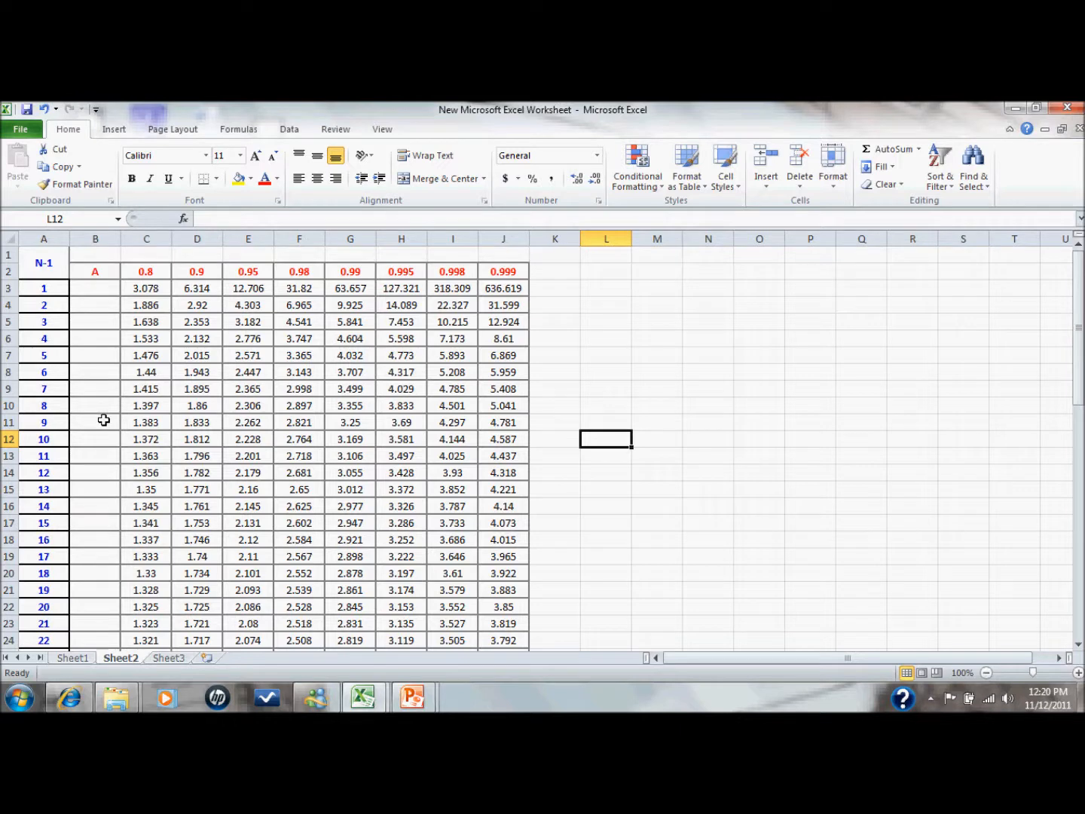
click(368, 689)
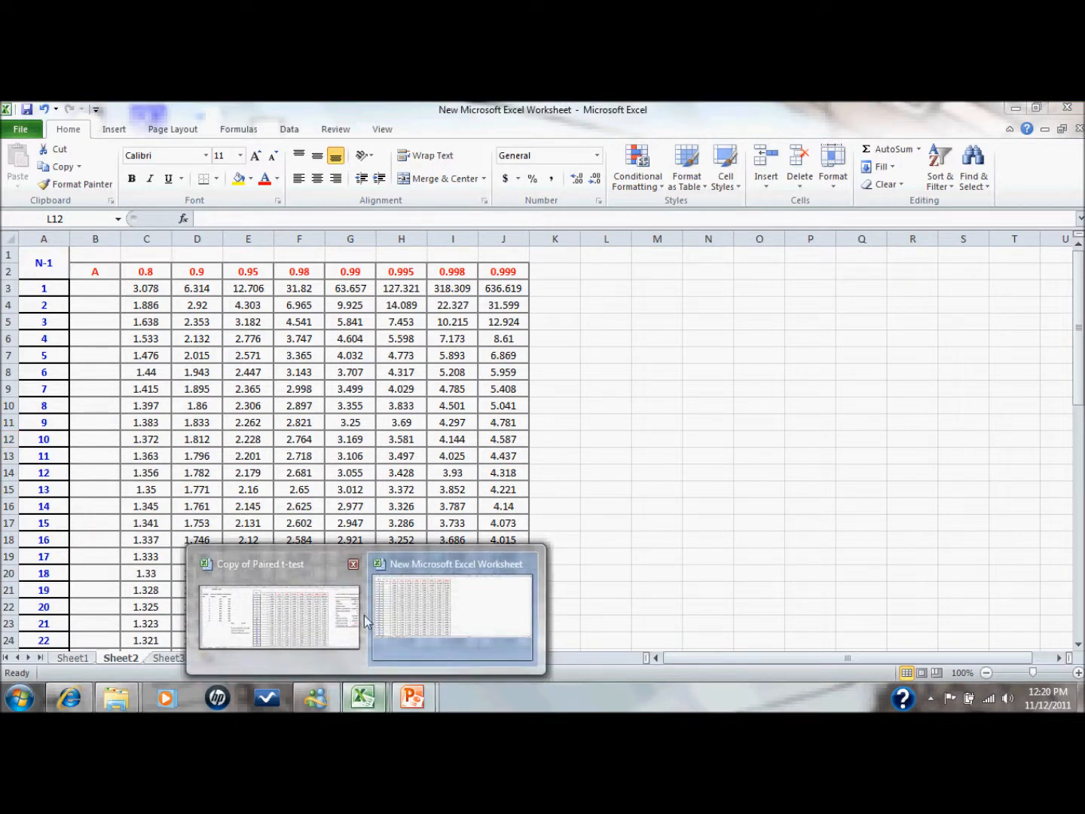
click(483, 620)
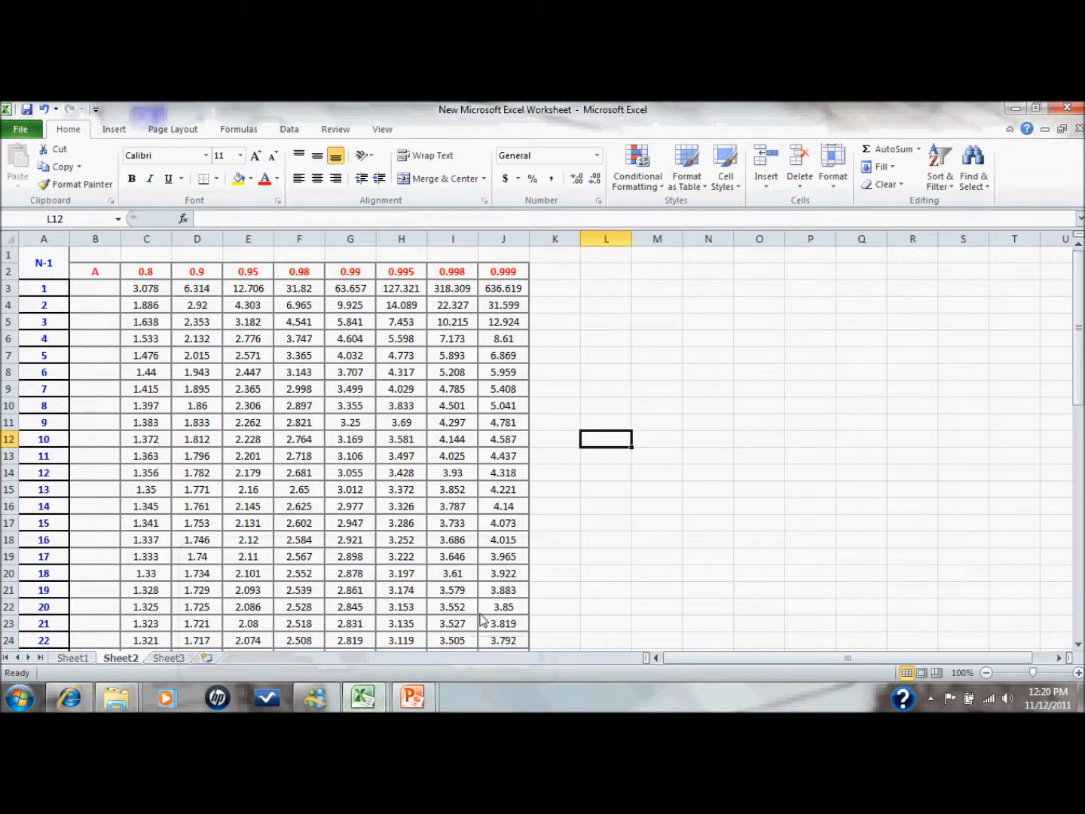
click(73, 658)
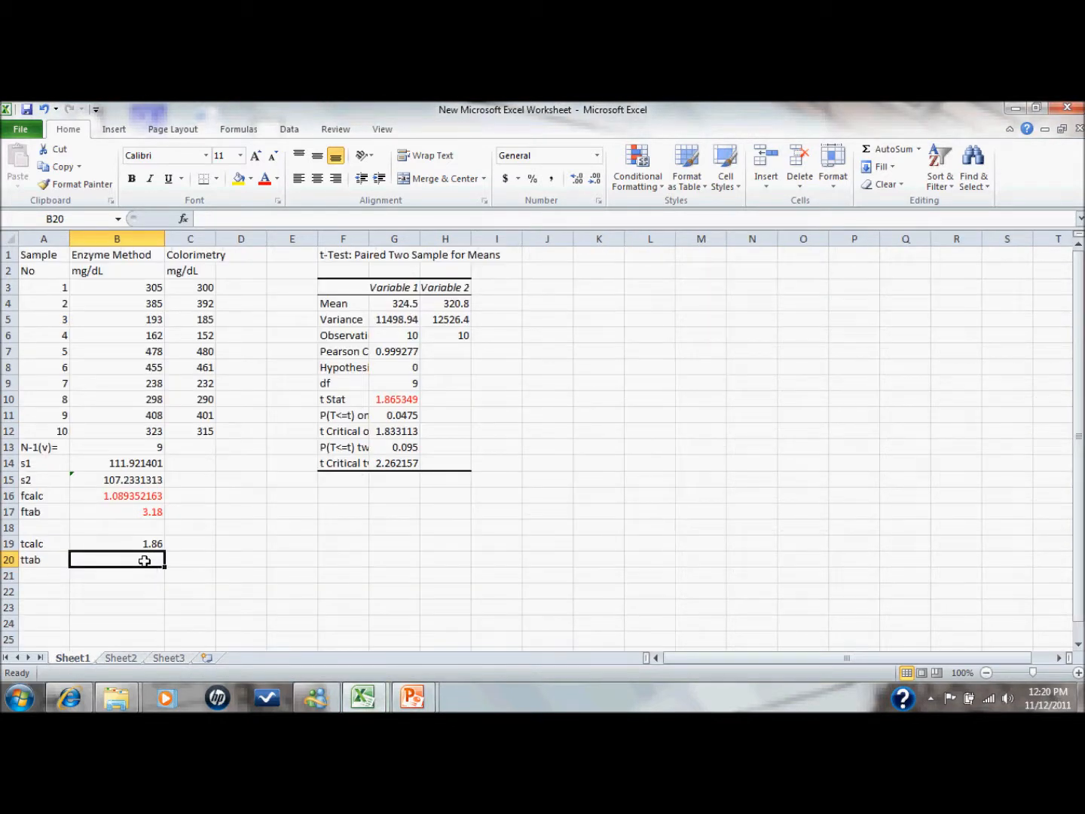
text(2.26)
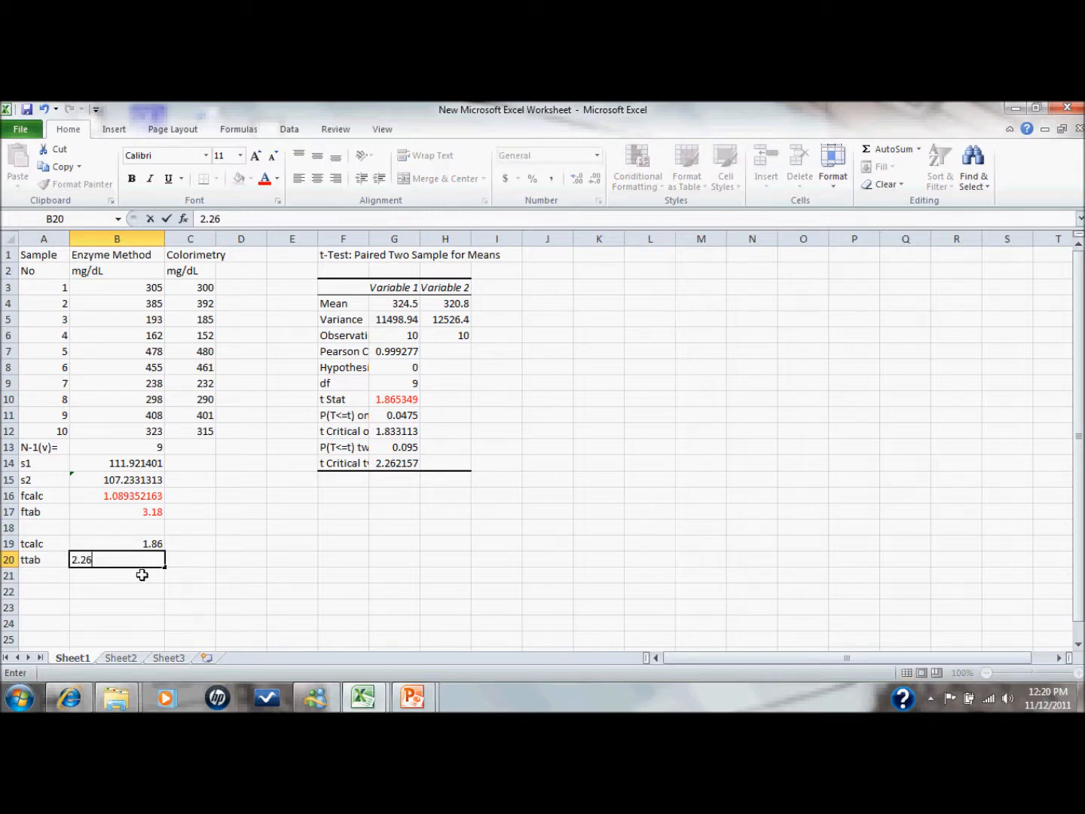
click(150, 576)
click(144, 558)
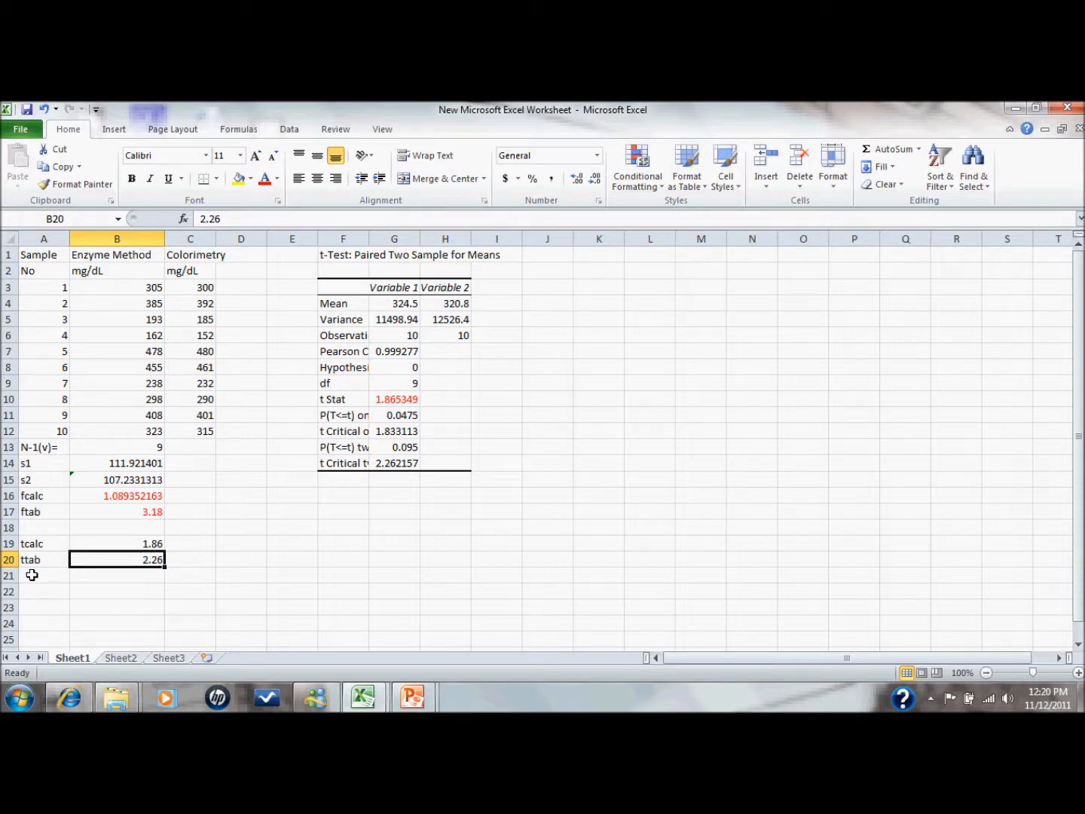
click(148, 539)
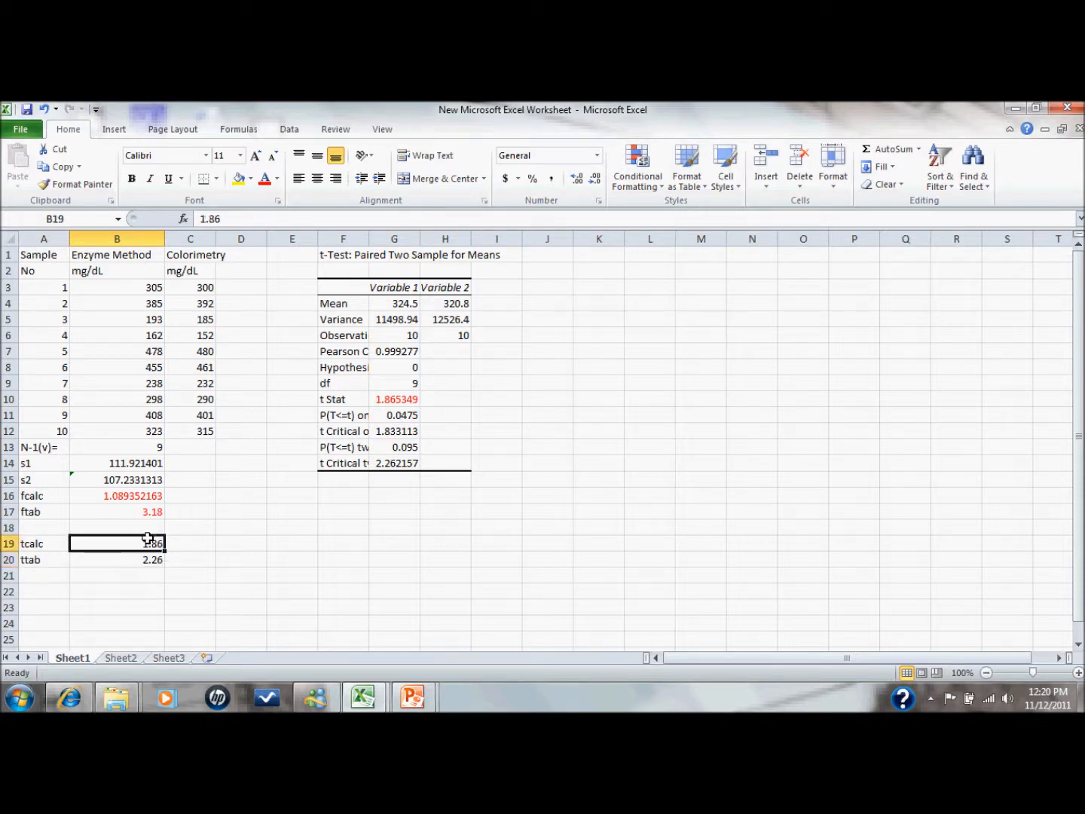
click(931, 705)
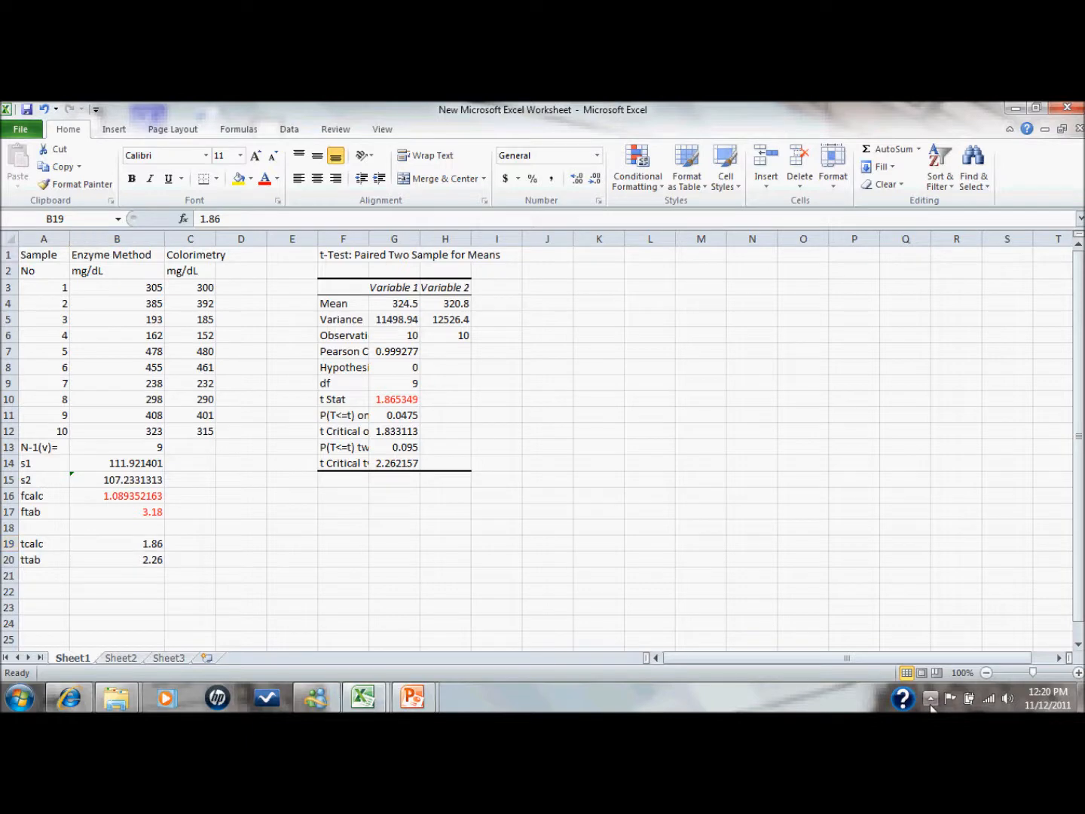
click(941, 615)
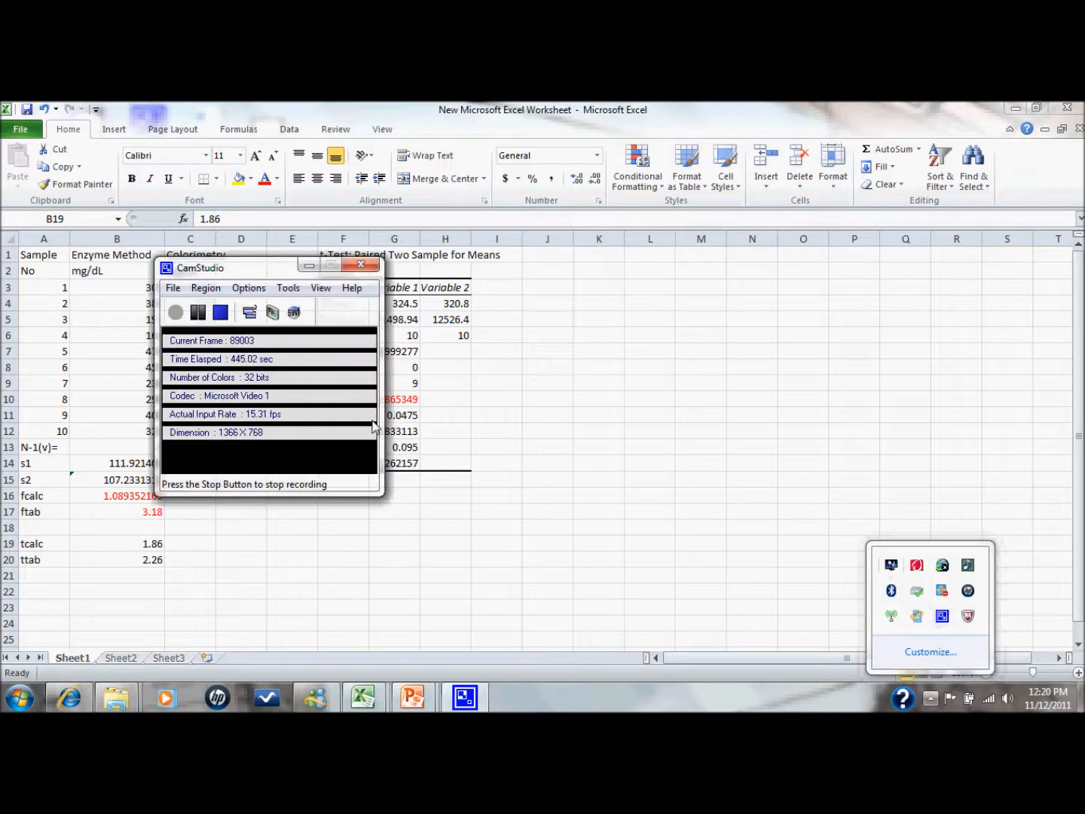